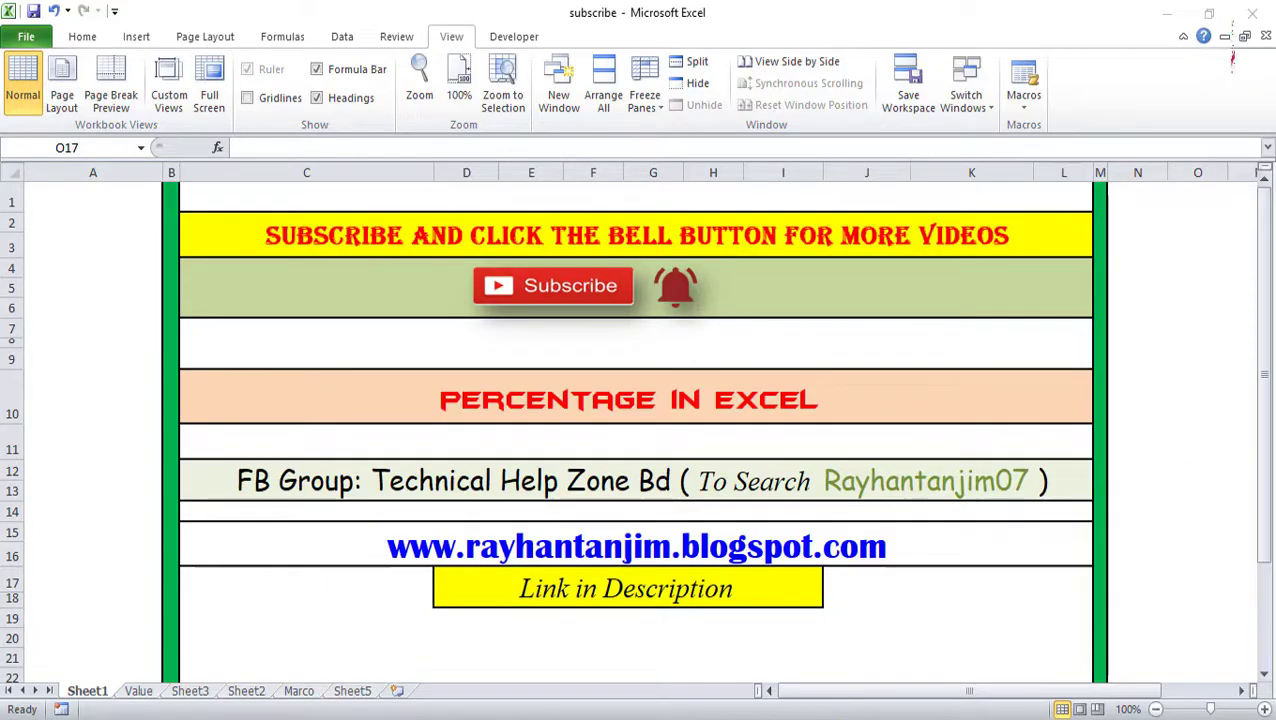
Step: Switch to the demo workbook containing the student marks table
{"action": "left_click", "coordinate": [840, 606]}
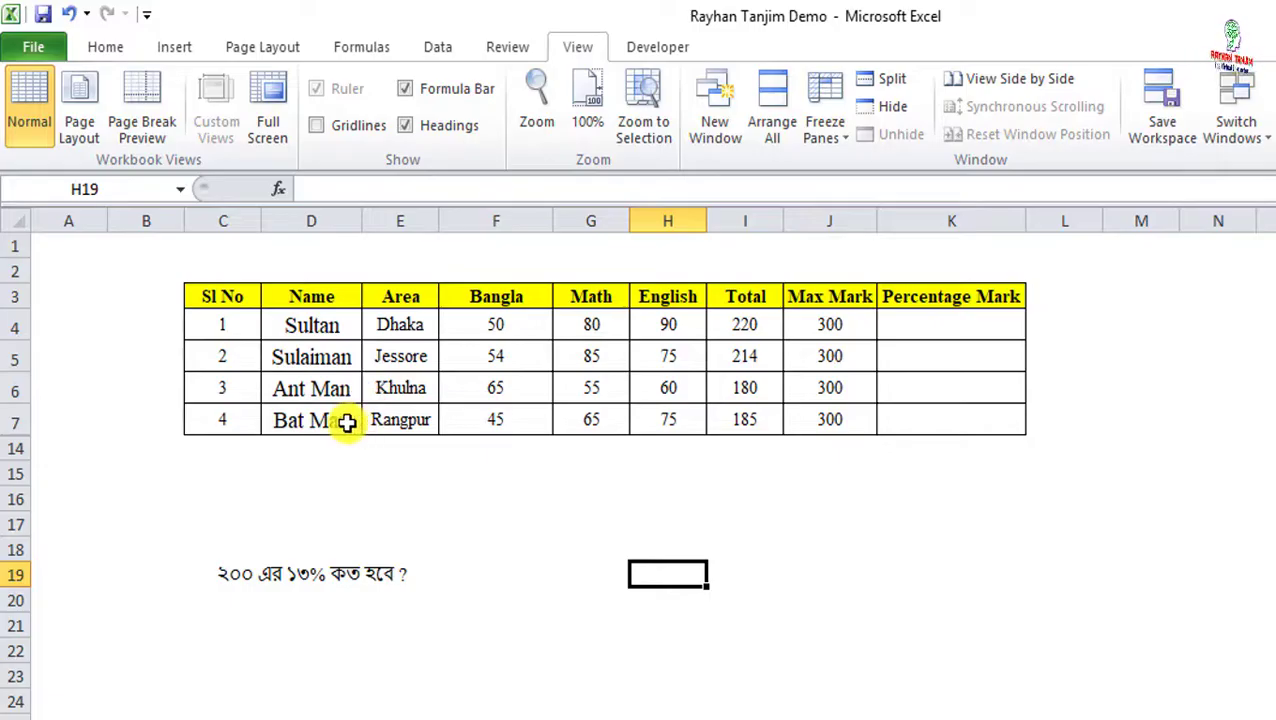
{"action": "left_click", "coordinate": [758, 324]}
{"action": "left_click", "coordinate": [748, 356]}
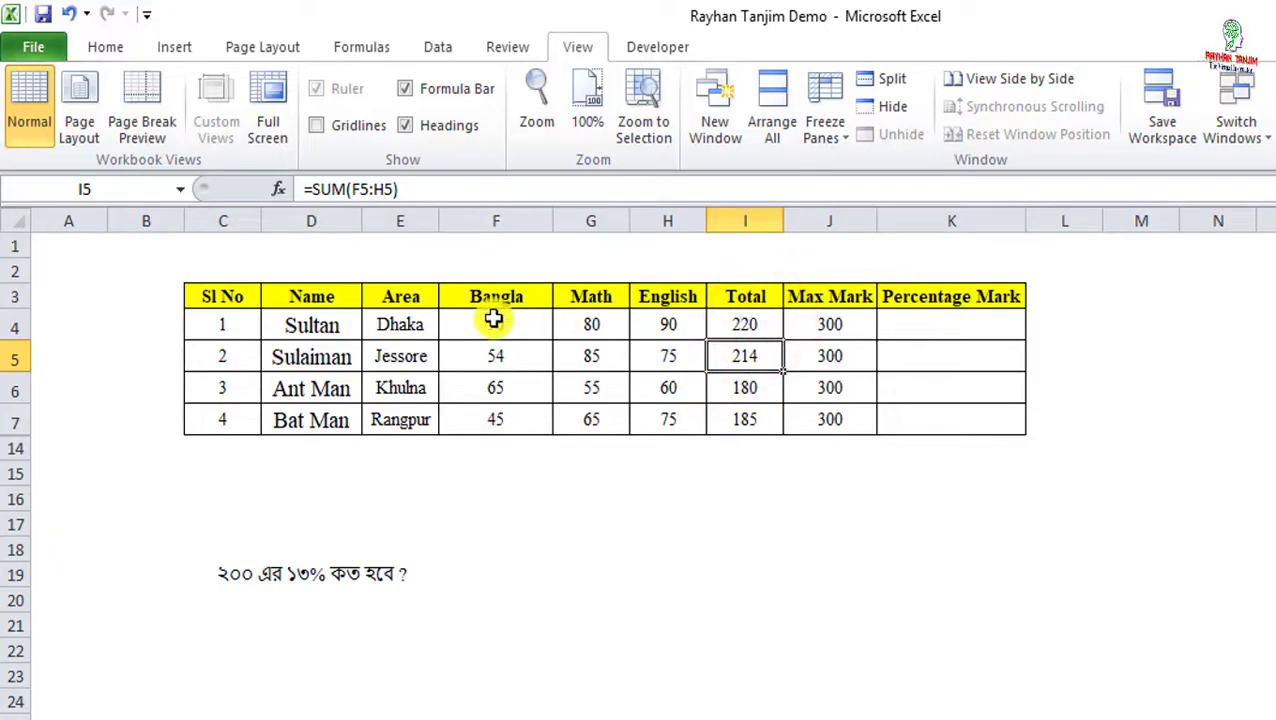
{"action": "mouse_move", "coordinate": [495, 322]}
{"action": "left_mouse_down"}
{"action": "mouse_move", "coordinate": [793, 328]}
{"action": "mouse_move", "coordinate": [683, 322]}
{"action": "left_mouse_up"}
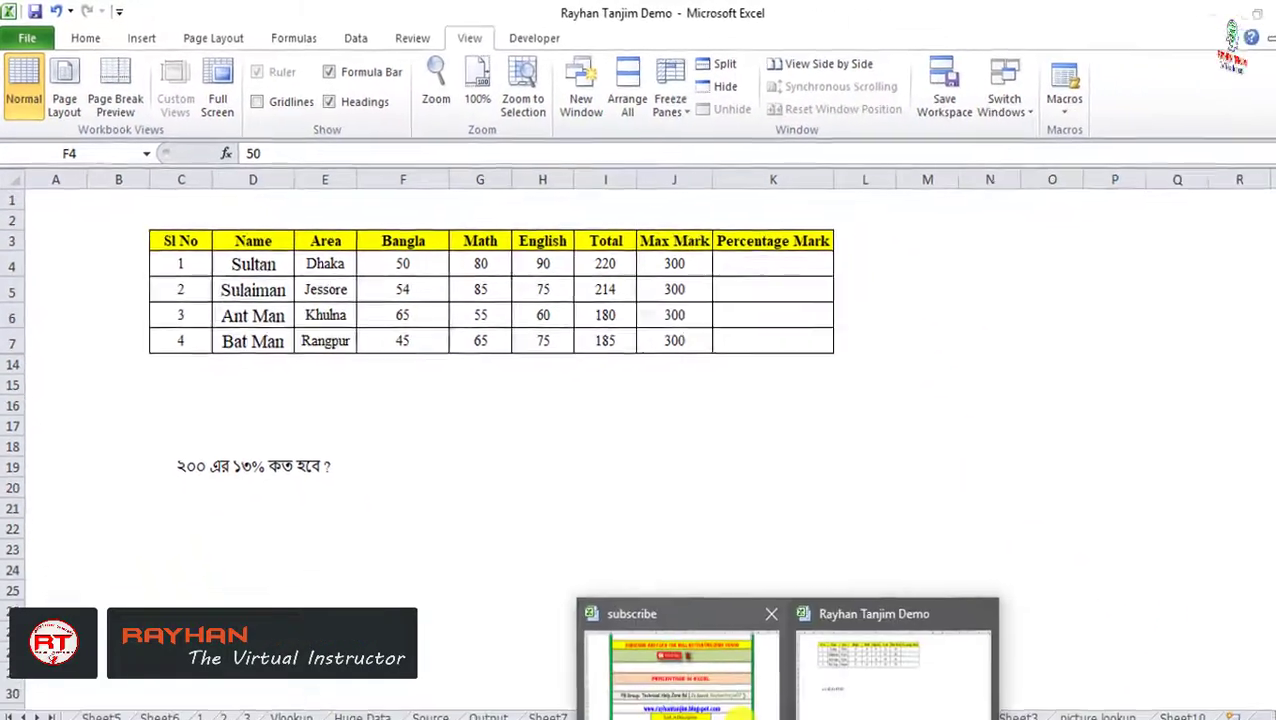
{"action": "left_click", "coordinate": [712, 697]}
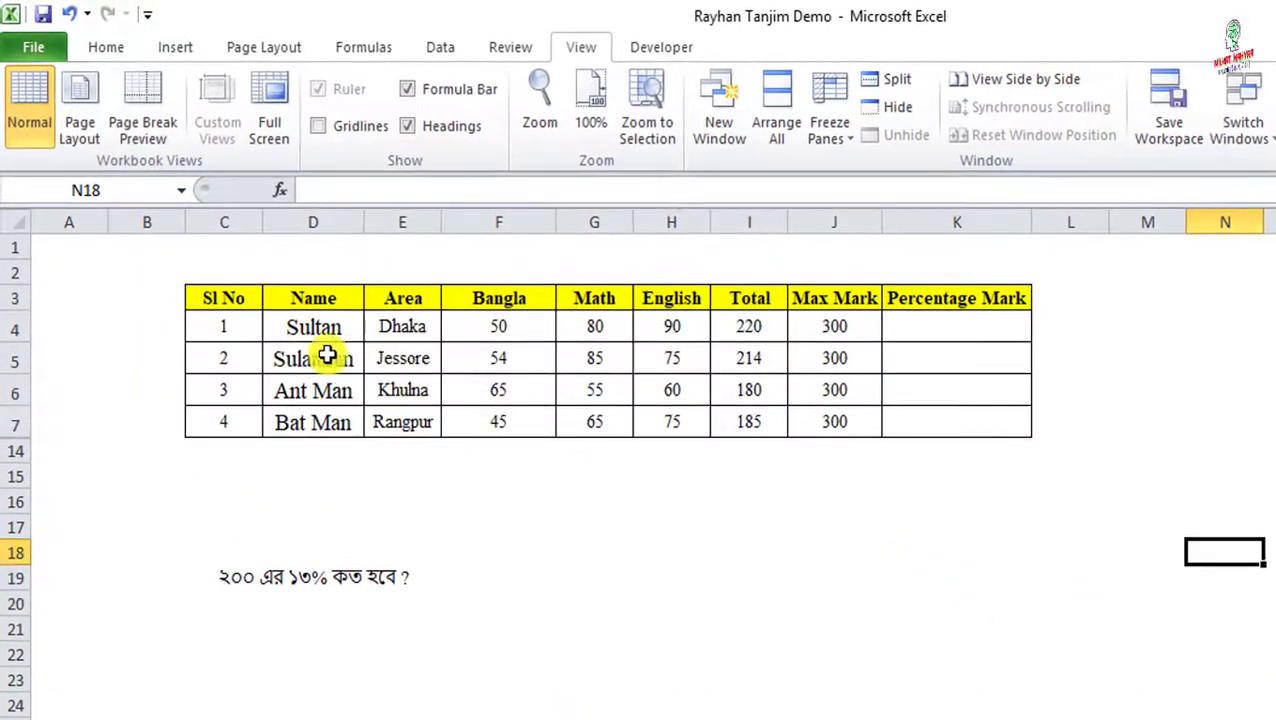
Step: Hide the Area column (column E) between Name and Bangla
{"action": "left_click_drag", "start_coordinate": [307, 322], "coordinate": [310, 420]}
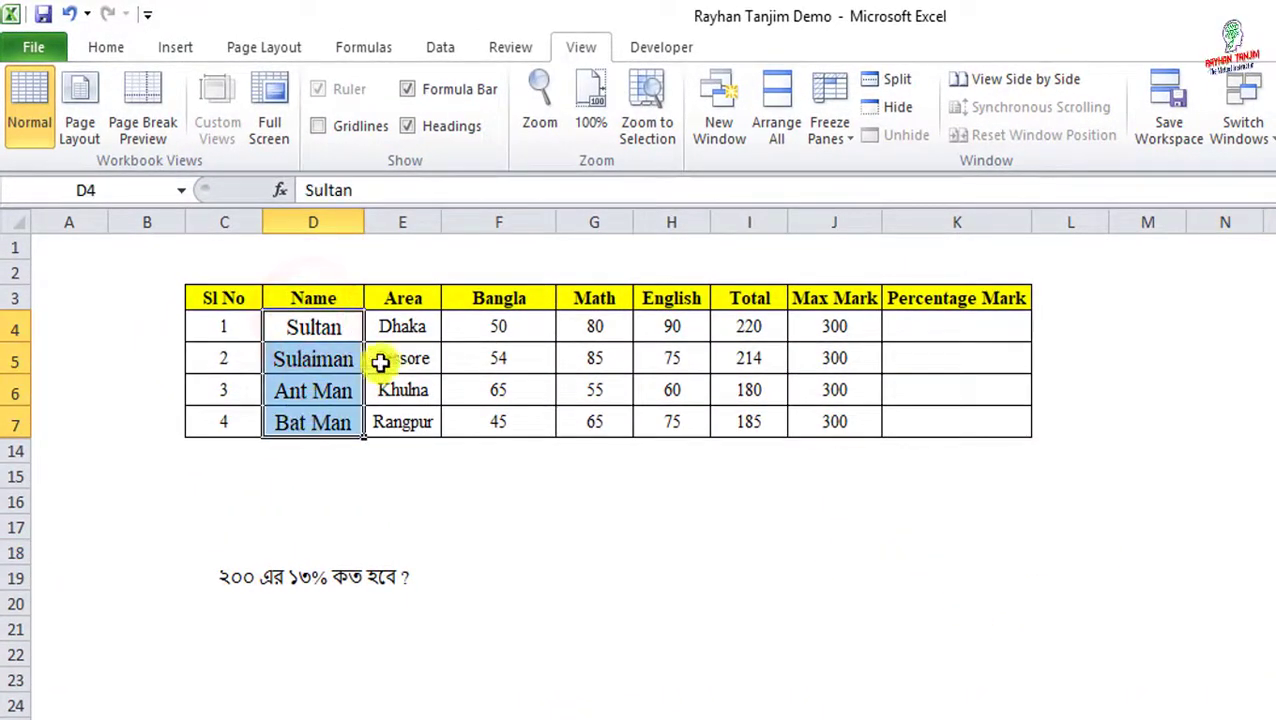
{"action": "left_click_drag", "start_coordinate": [424, 320], "coordinate": [413, 419]}
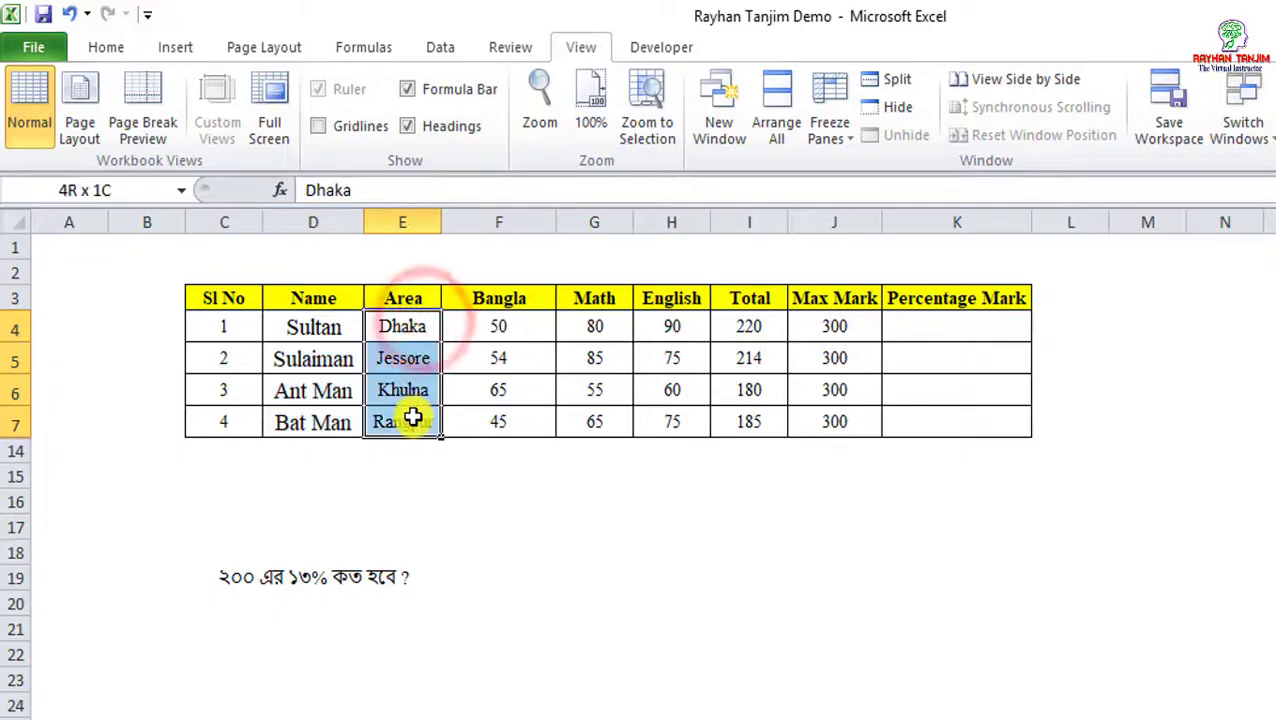
{"action": "left_click", "coordinate": [402, 222]}
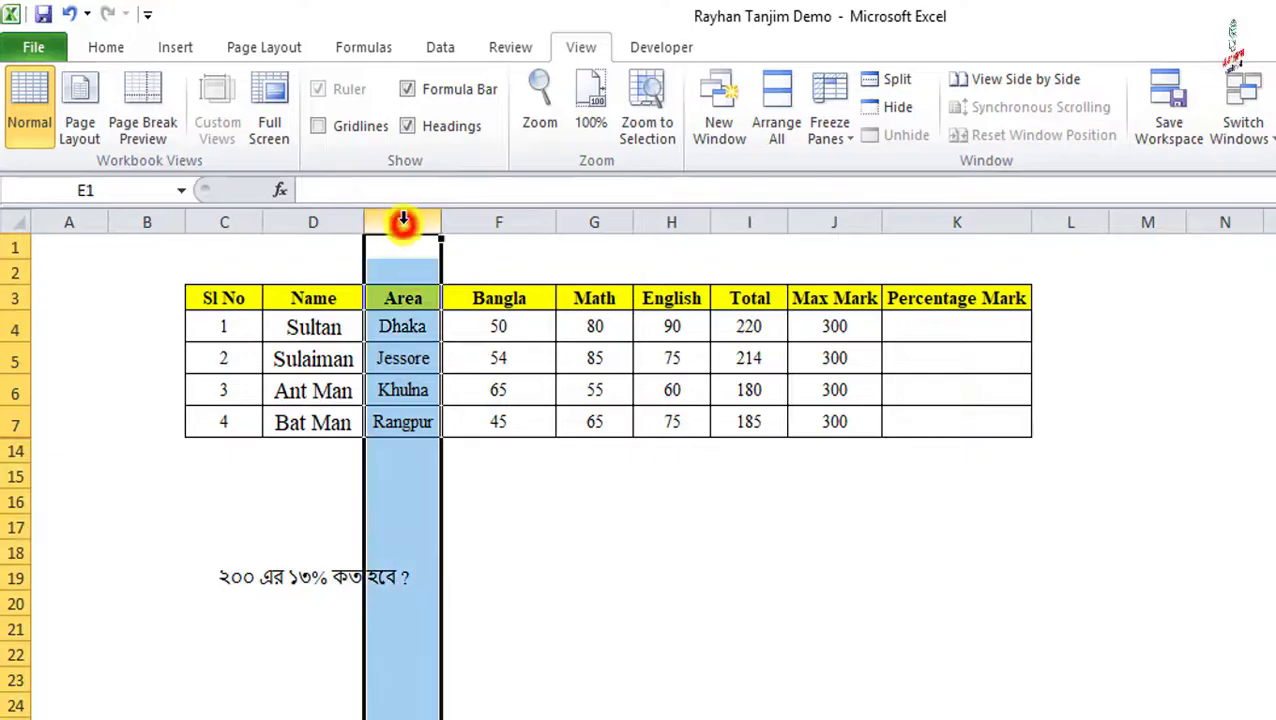
{"action": "right_click", "coordinate": [402, 222]}
{"action": "left_click", "coordinate": [460, 536]}
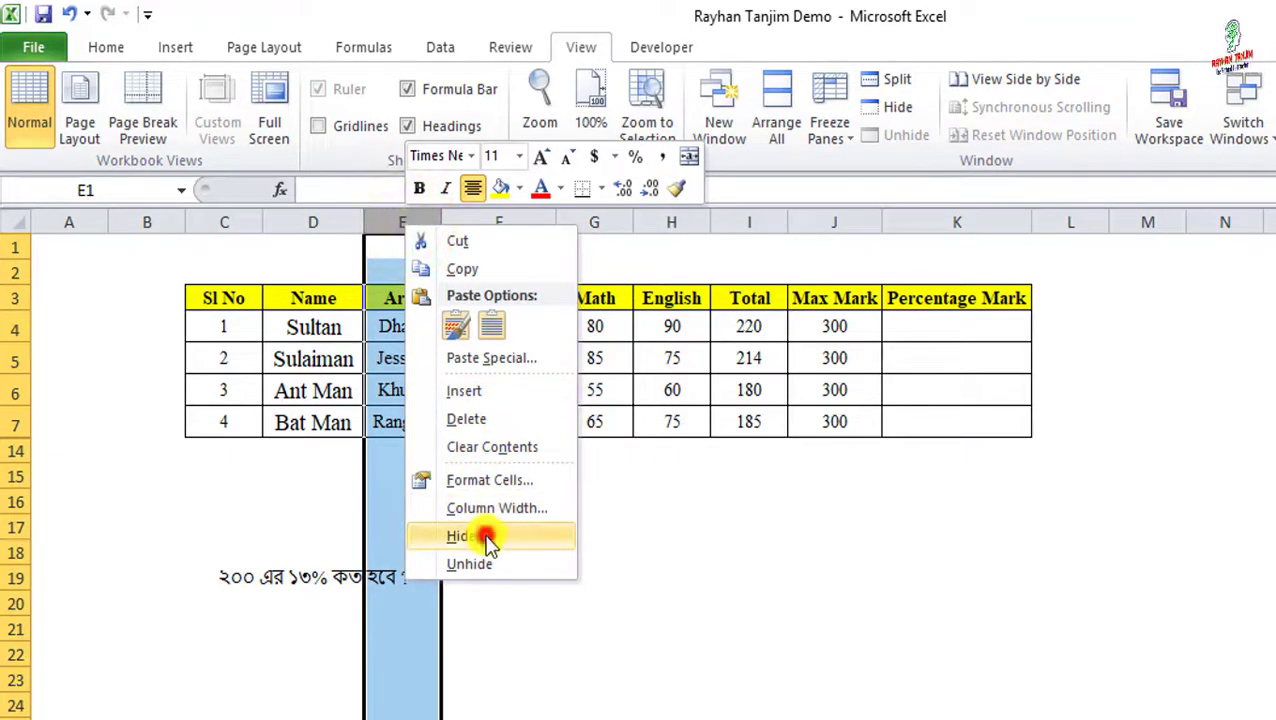
{"action": "left_click", "coordinate": [740, 555]}
Step: Review the students' Bangla, Math and English marks and the Total formula
{"action": "left_click", "coordinate": [427, 327]}
{"action": "left_click", "coordinate": [522, 327]}
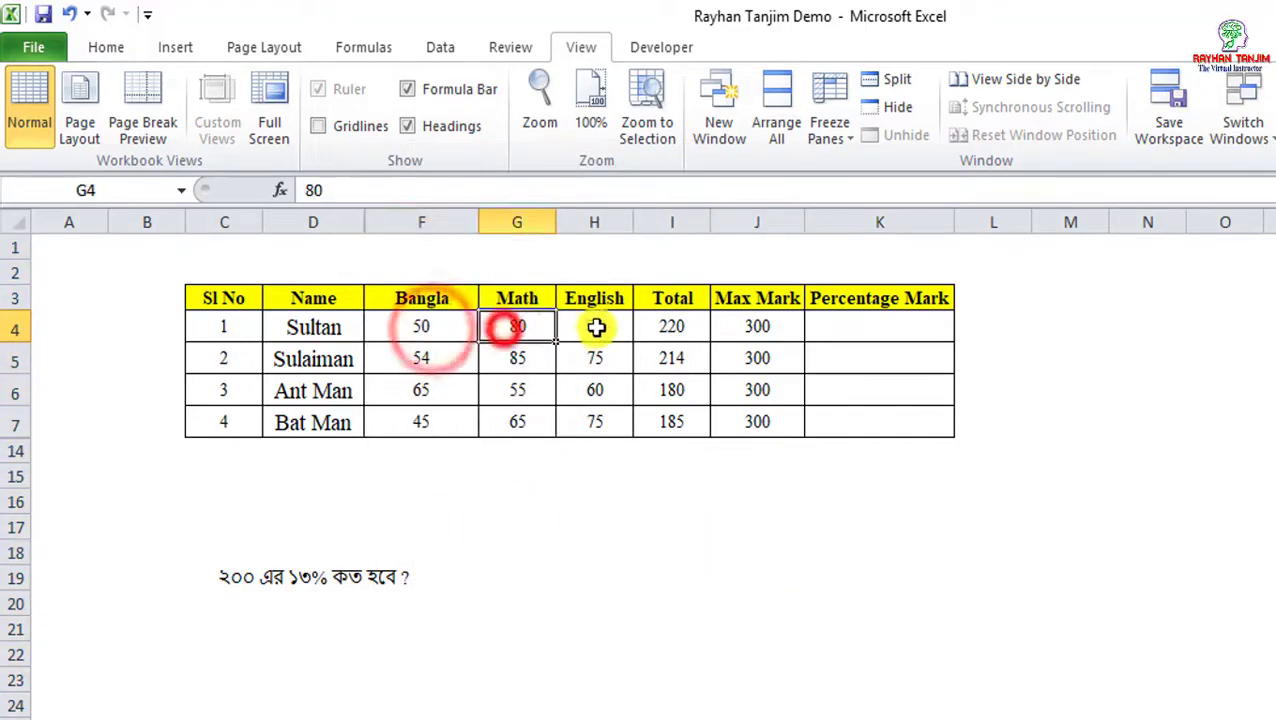
{"action": "left_click", "coordinate": [592, 327]}
{"action": "left_click", "coordinate": [668, 327]}
{"action": "left_click_drag", "start_coordinate": [435, 327], "coordinate": [590, 327]}
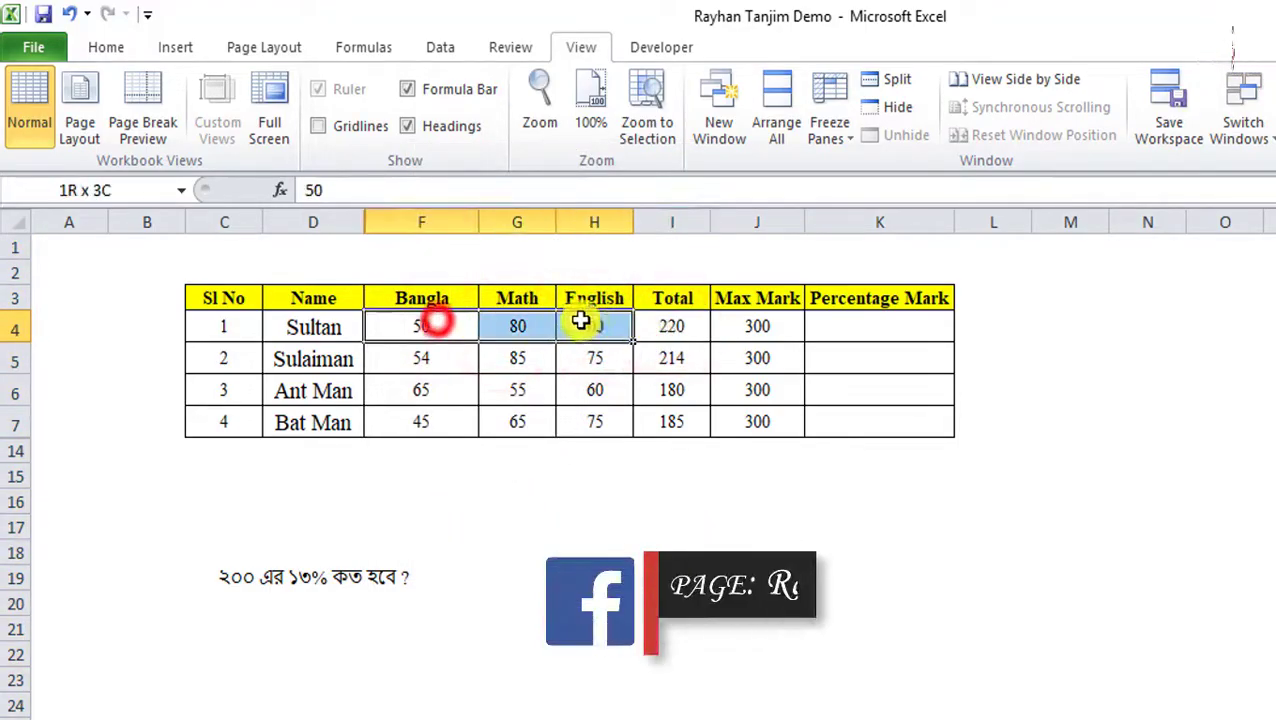
{"action": "left_click", "coordinate": [680, 330]}
{"action": "left_click_drag", "start_coordinate": [427, 358], "coordinate": [700, 358]}
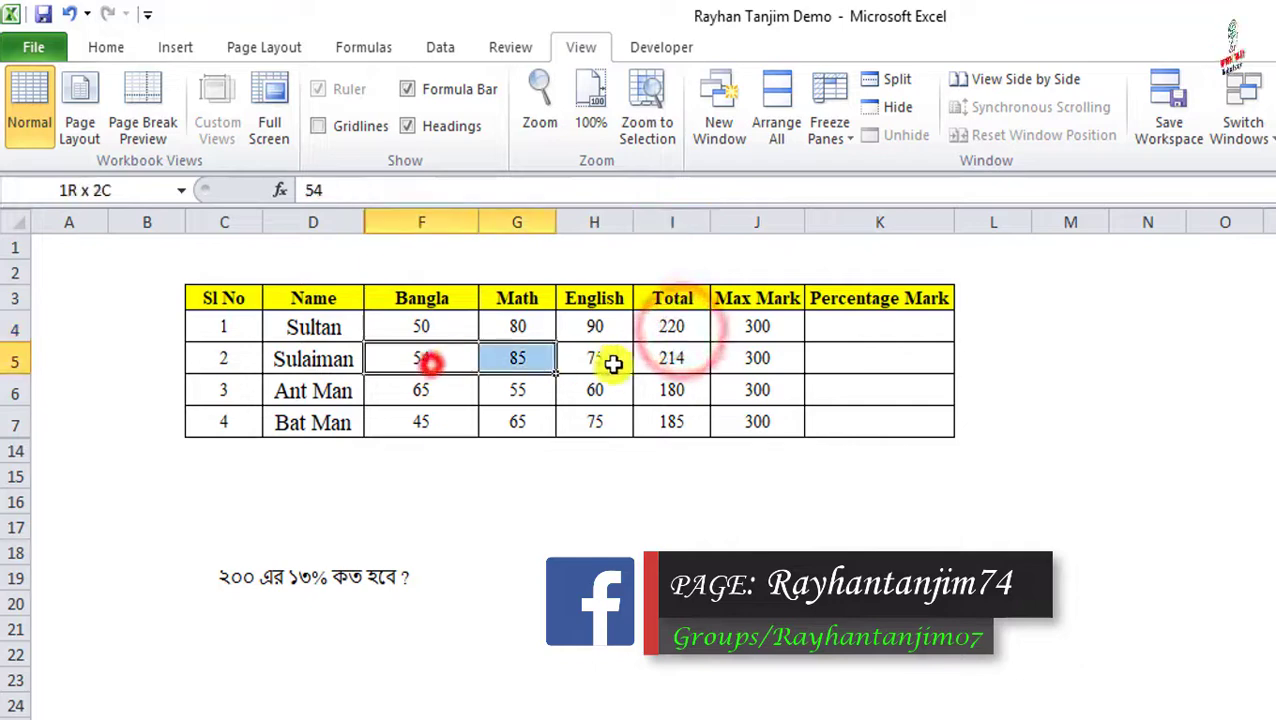
{"action": "left_click", "coordinate": [837, 330]}
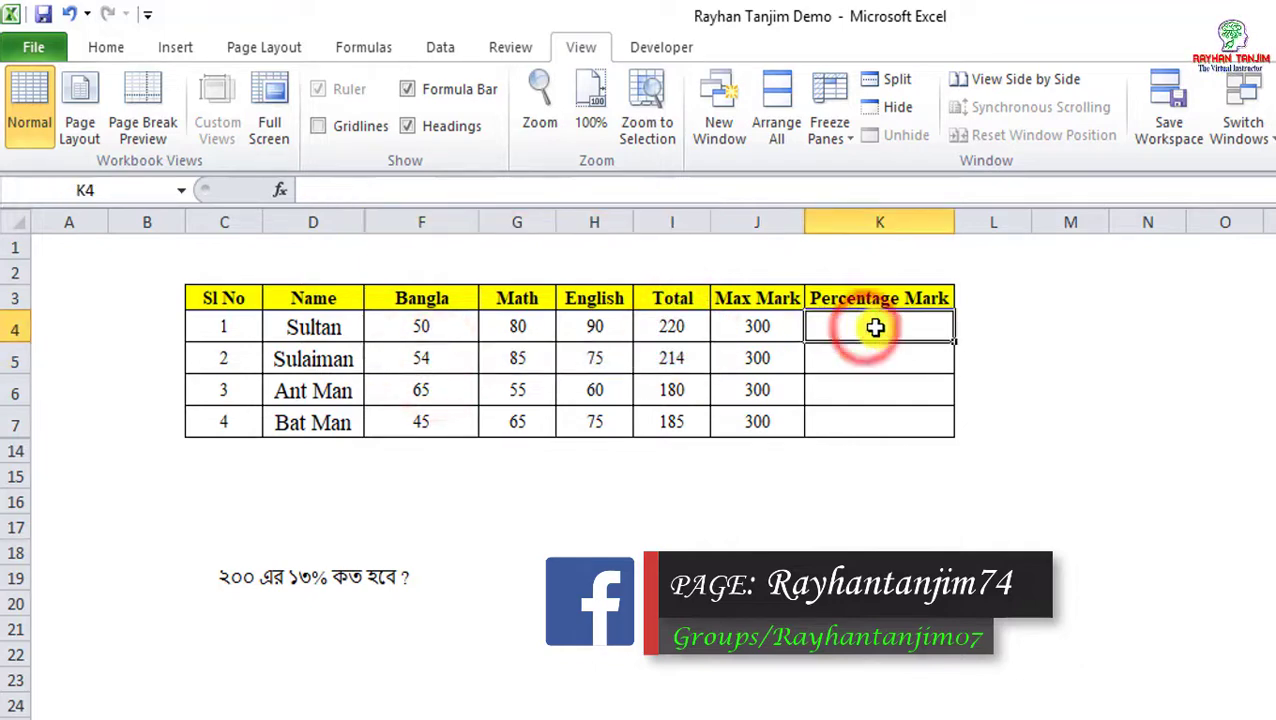
Step: Enter =(I4/J4)*100 in K4 so the first Percentage Mark shows 73.33333333
{"action": "double_click", "coordinate": [884, 326]}
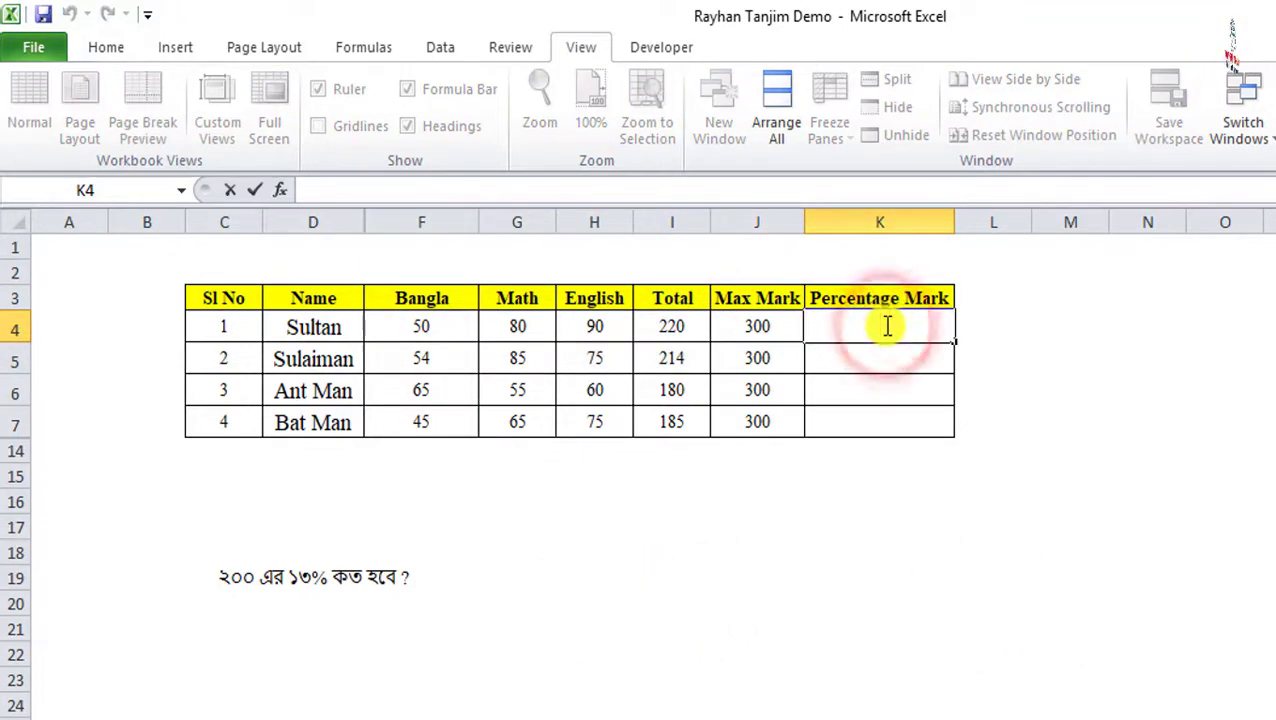
{"action": "type", "text": "=("}
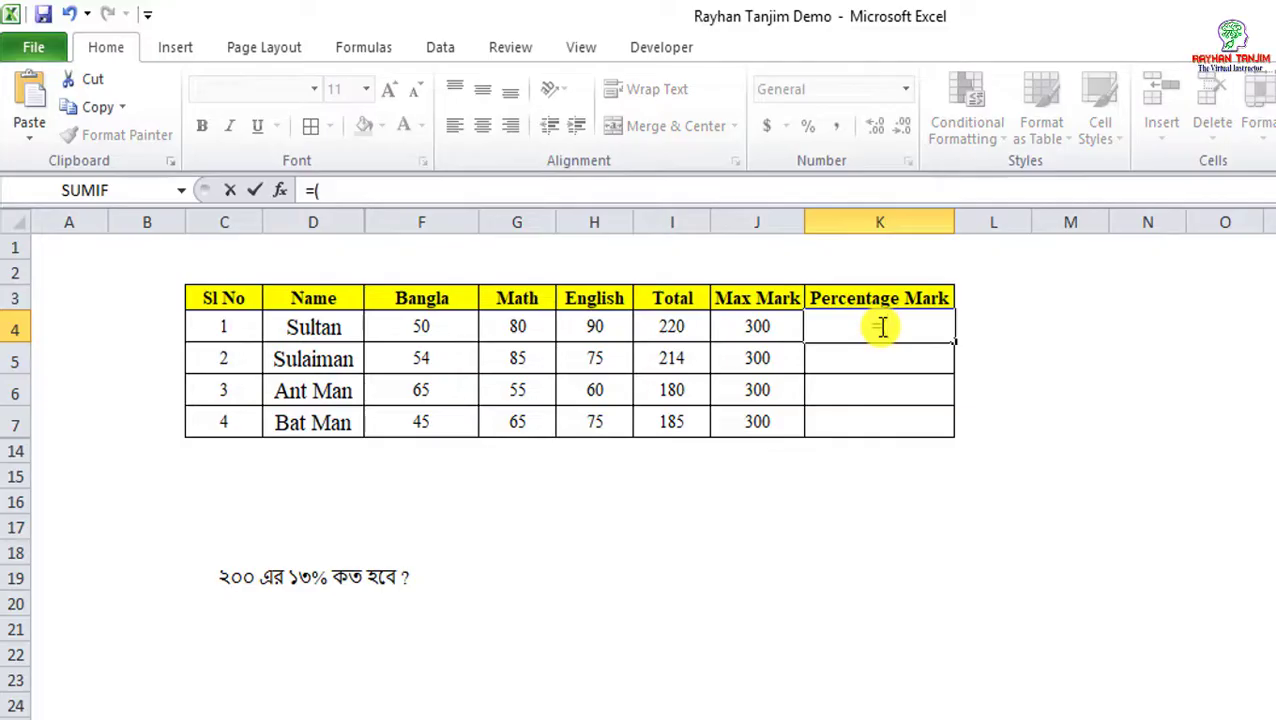
{"action": "left_click", "coordinate": [677, 321]}
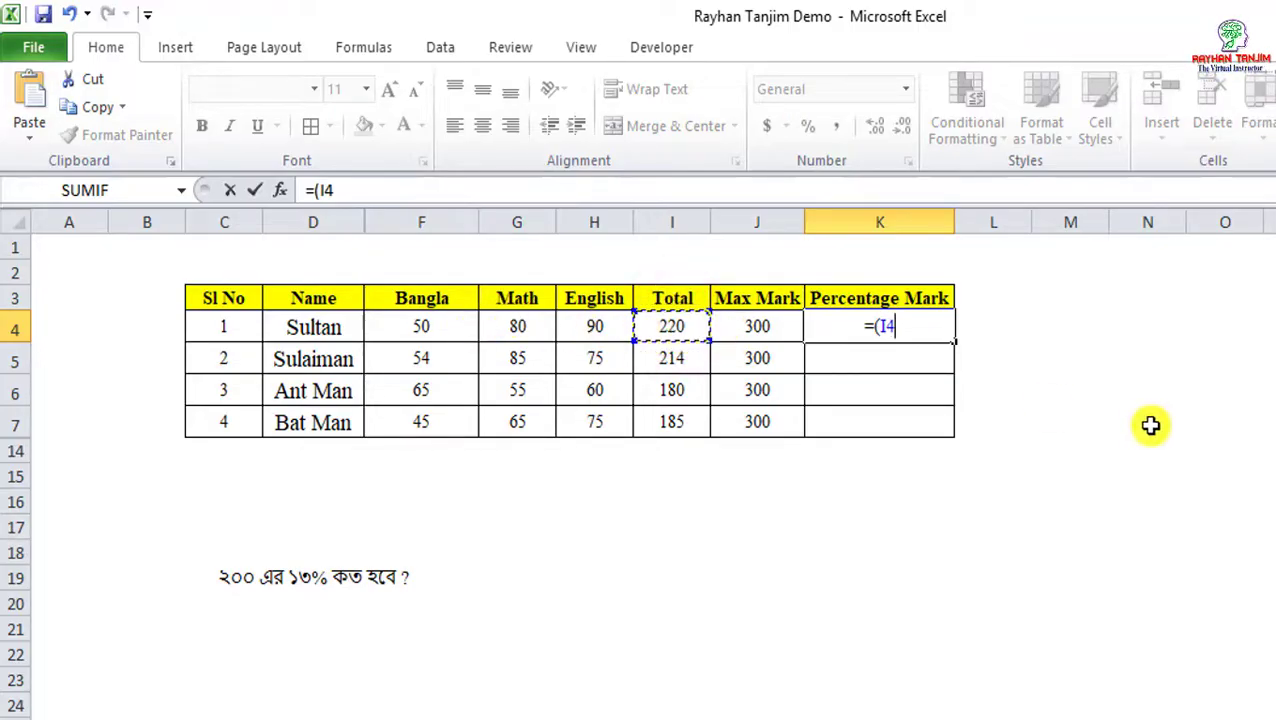
{"action": "type", "text": "/"}
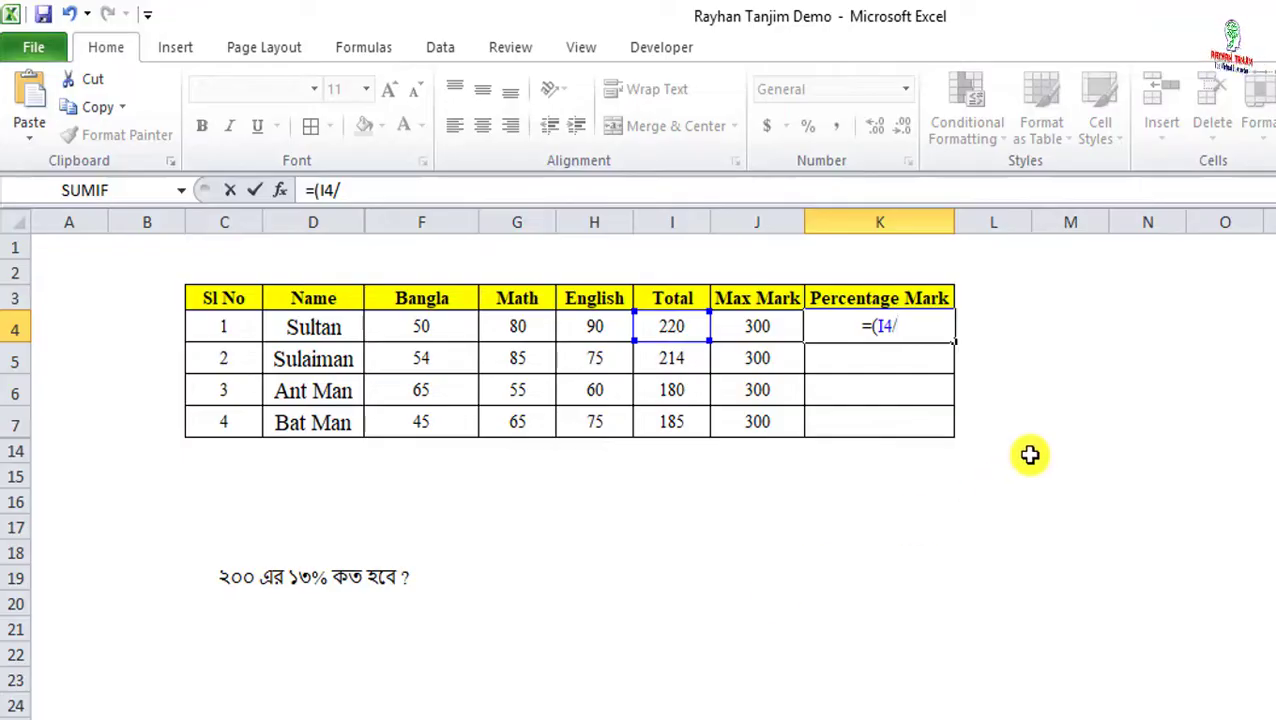
{"action": "left_click", "coordinate": [766, 327]}
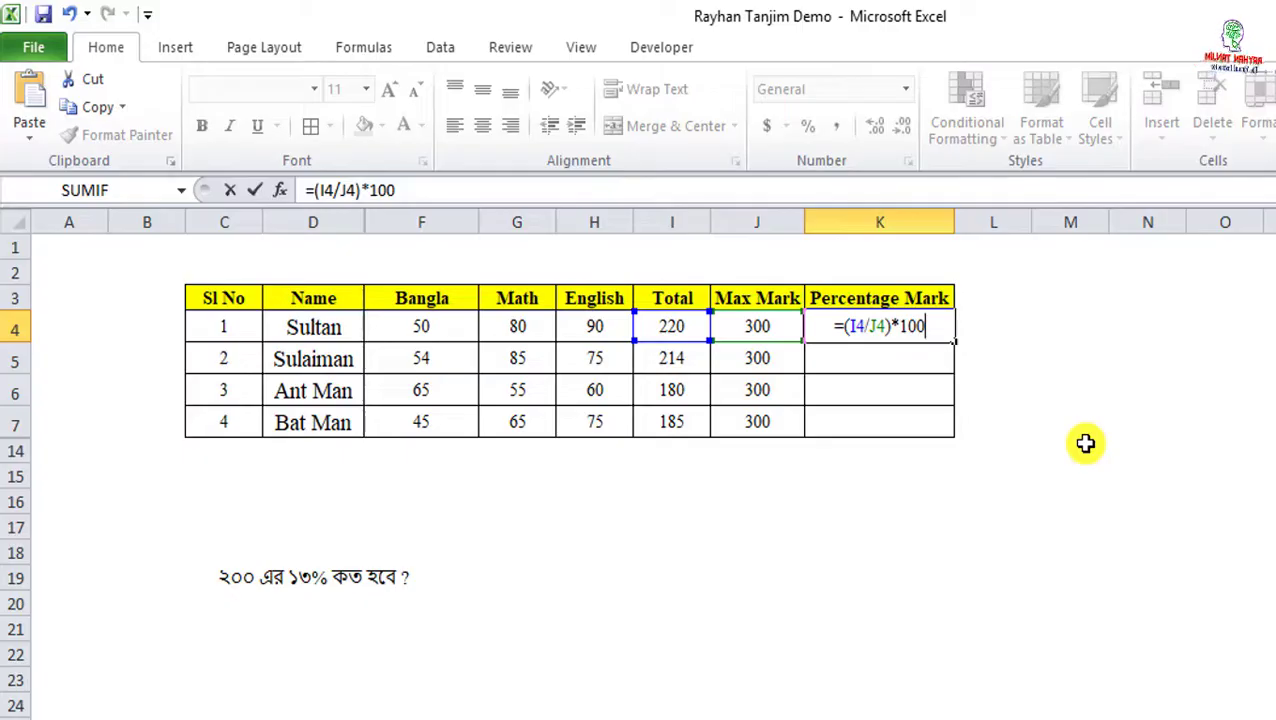
{"action": "key", "text": "Return"}
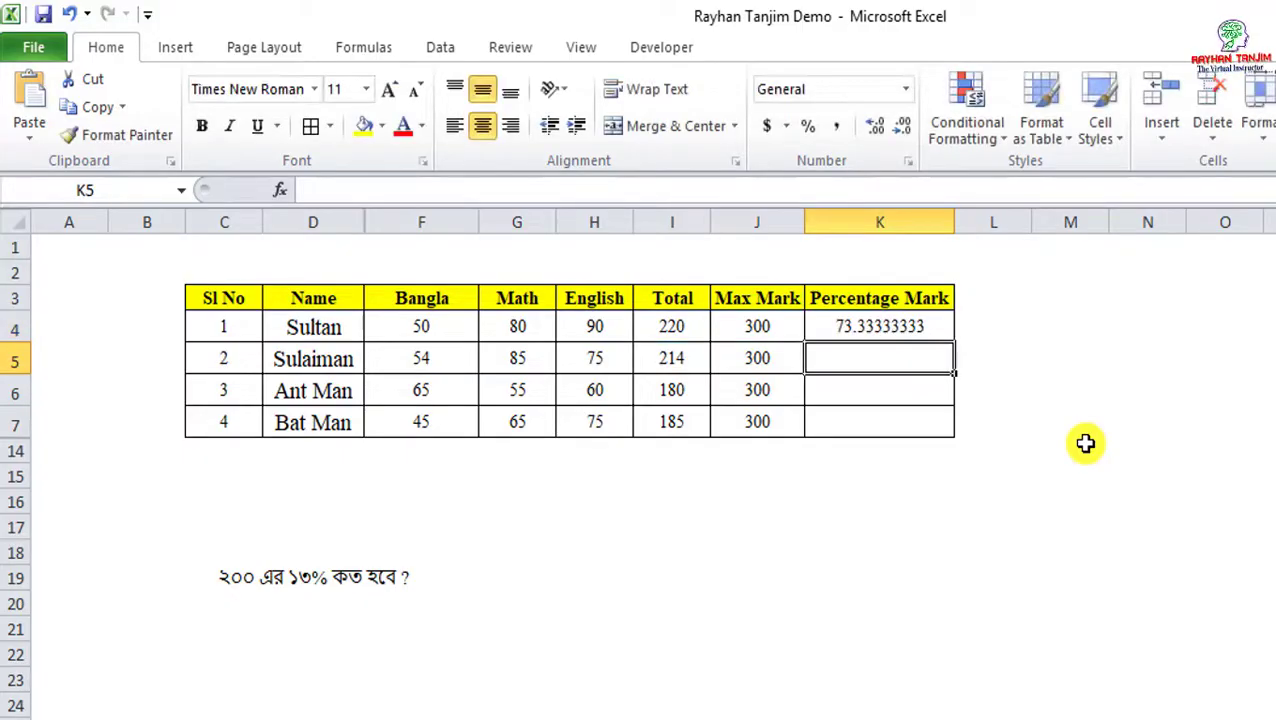
{"action": "left_click", "coordinate": [917, 331]}
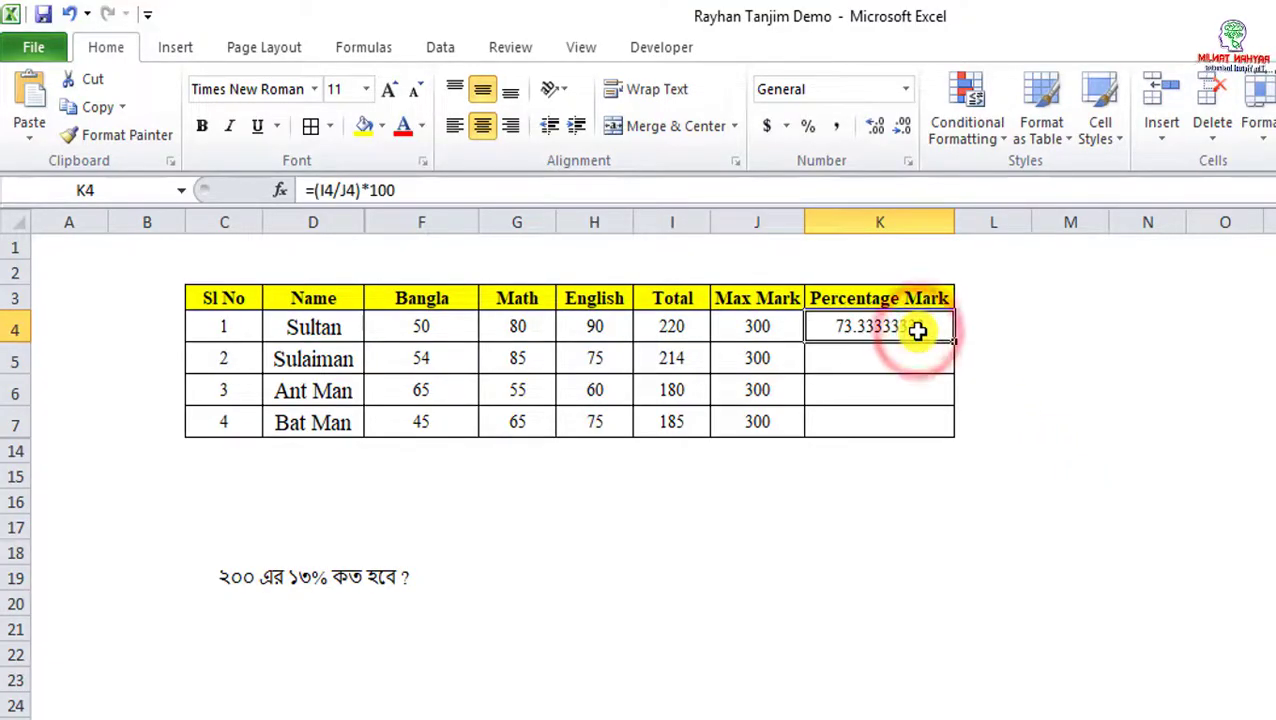
{"action": "left_click", "coordinate": [895, 126]}
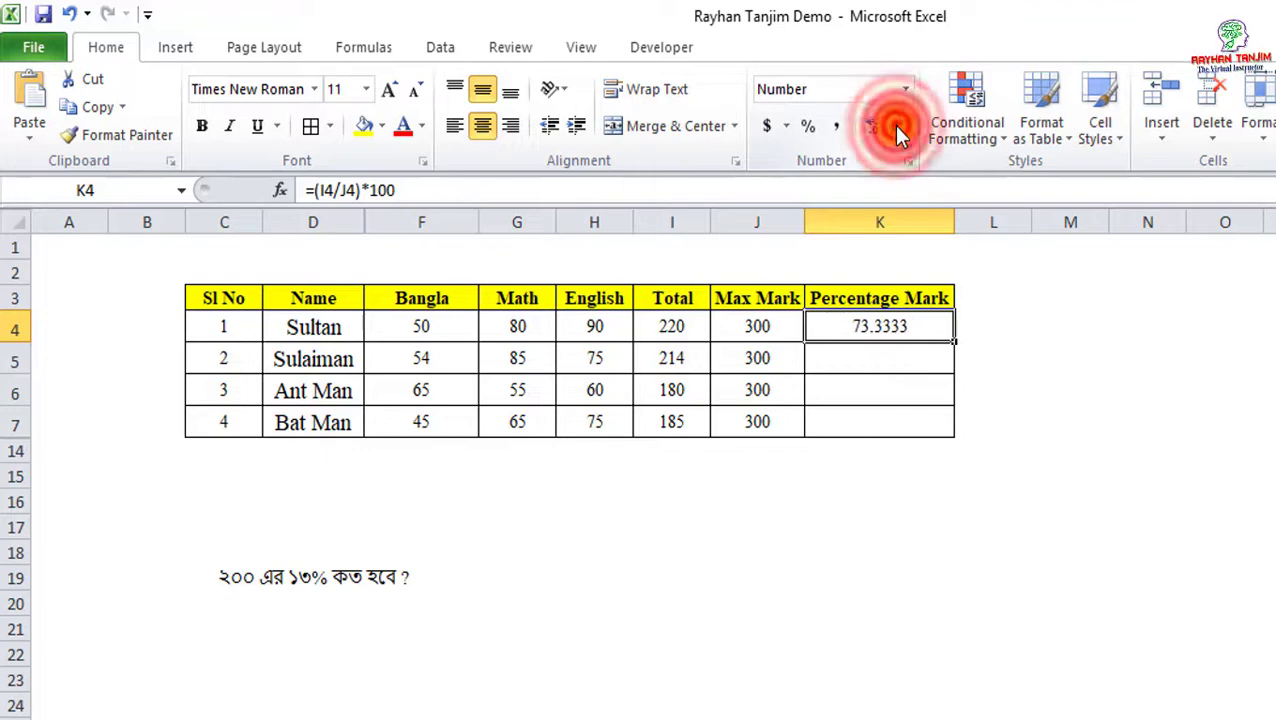
{"action": "left_click", "coordinate": [895, 126]}
{"action": "left_click", "coordinate": [895, 126]}
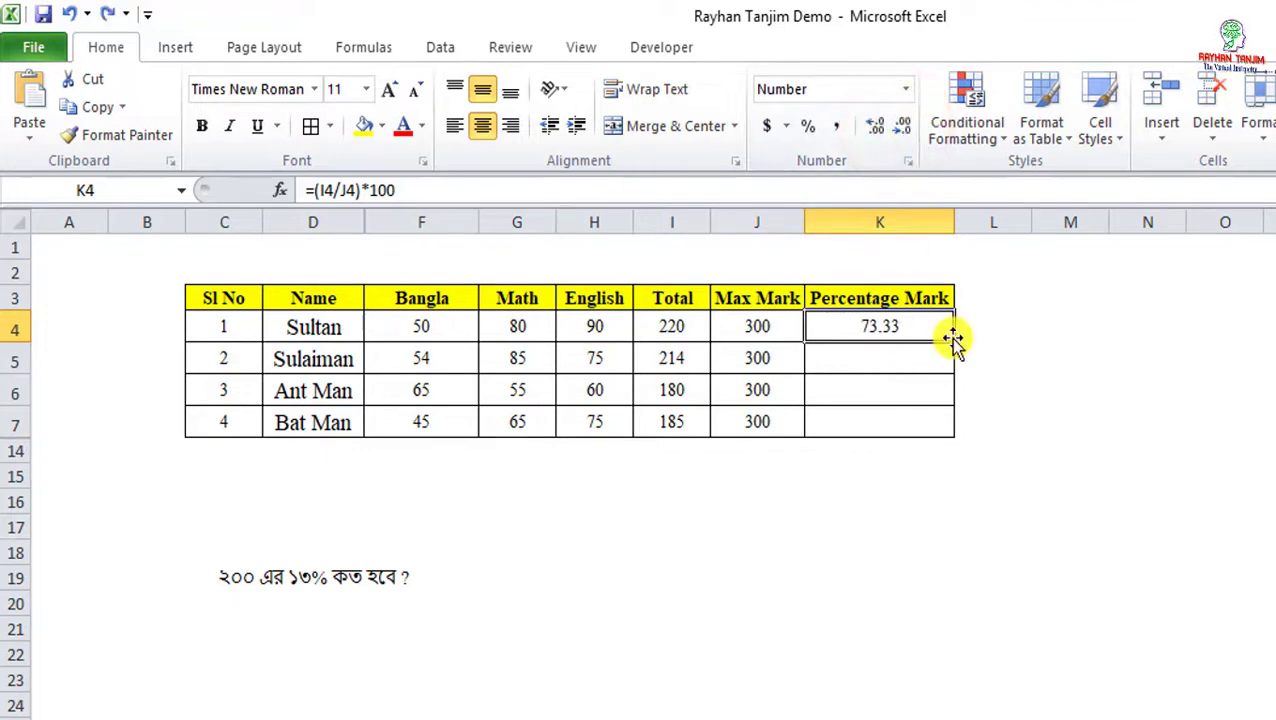
{"action": "left_click_drag", "start_coordinate": [957, 343], "coordinate": [931, 432]}
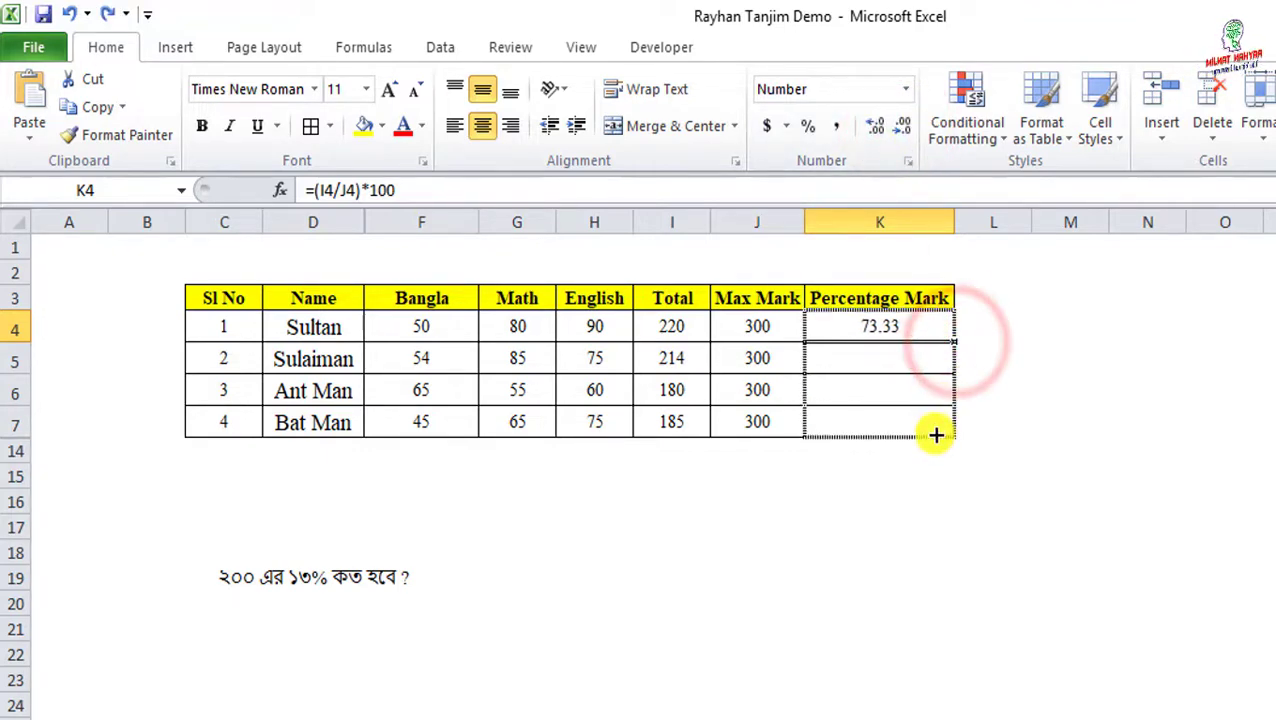
{"action": "left_click", "coordinate": [1038, 370]}
{"action": "left_click", "coordinate": [900, 356]}
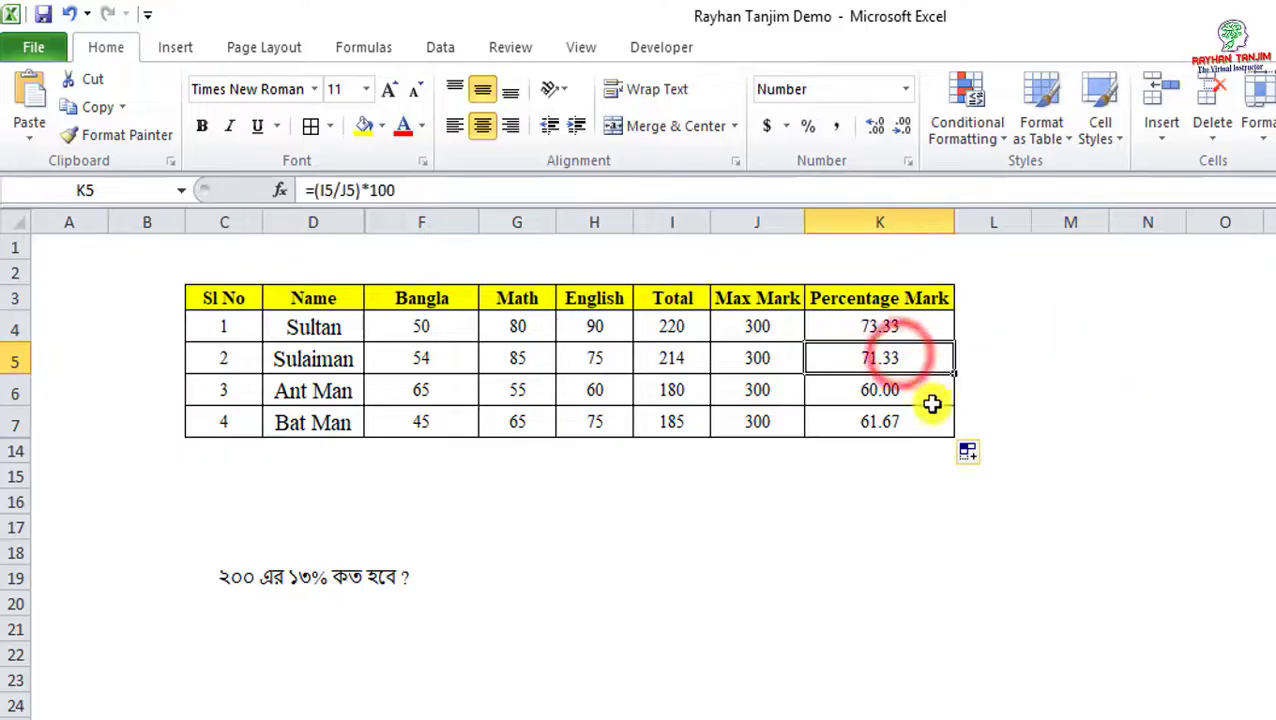
{"action": "left_click", "coordinate": [903, 394]}
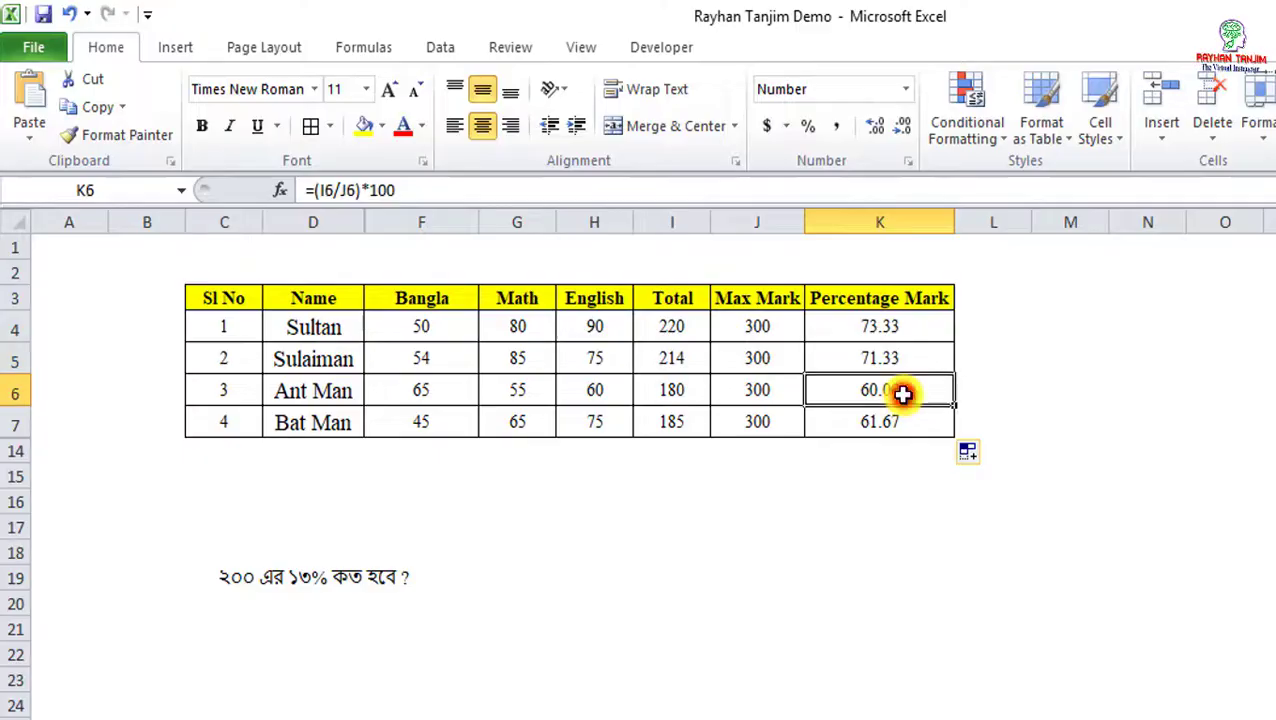
{"action": "left_click", "coordinate": [903, 424]}
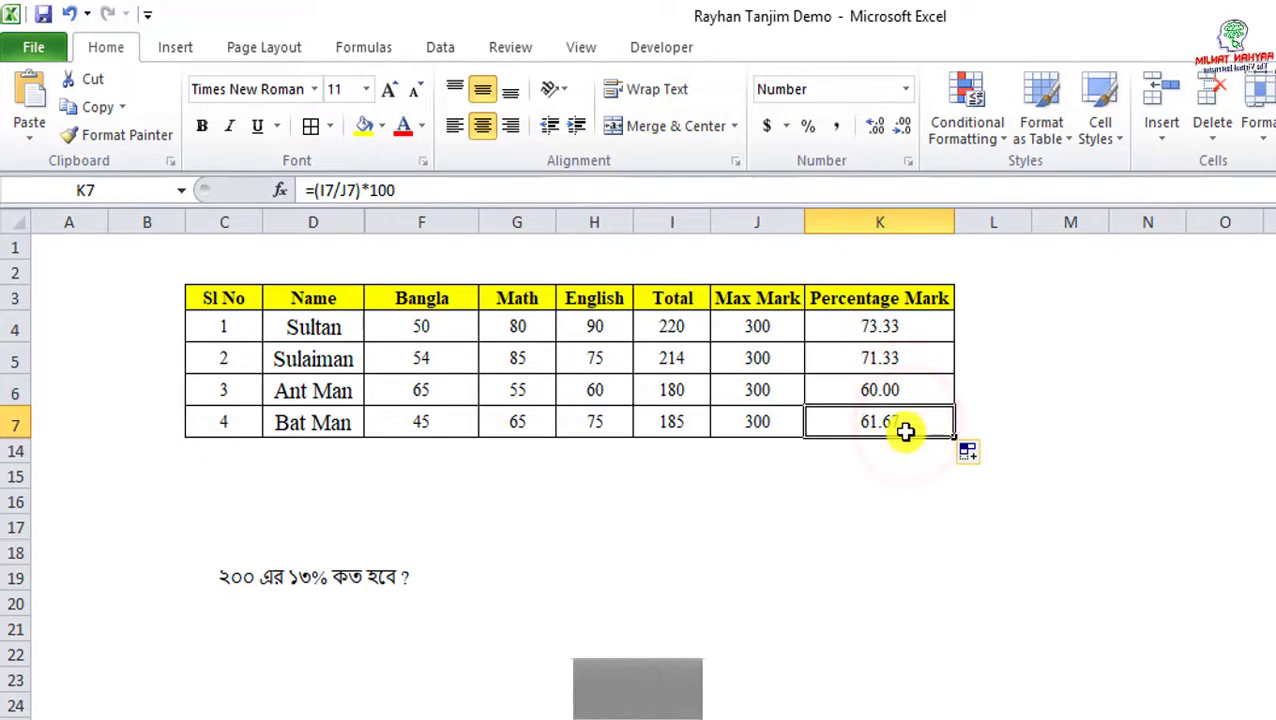
{"action": "left_click", "coordinate": [899, 324]}
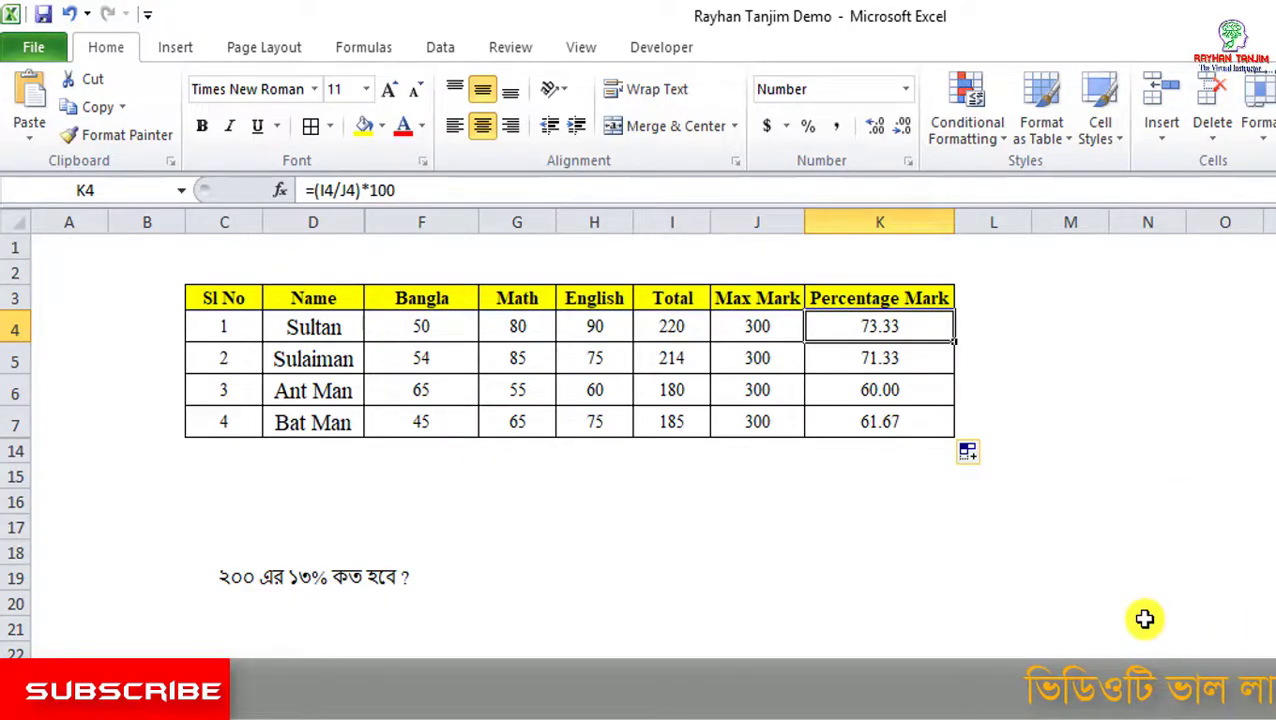
Step: Enter 150000 in J18 and 2 in K18 below the marks table
{"action": "left_click", "coordinate": [773, 543]}
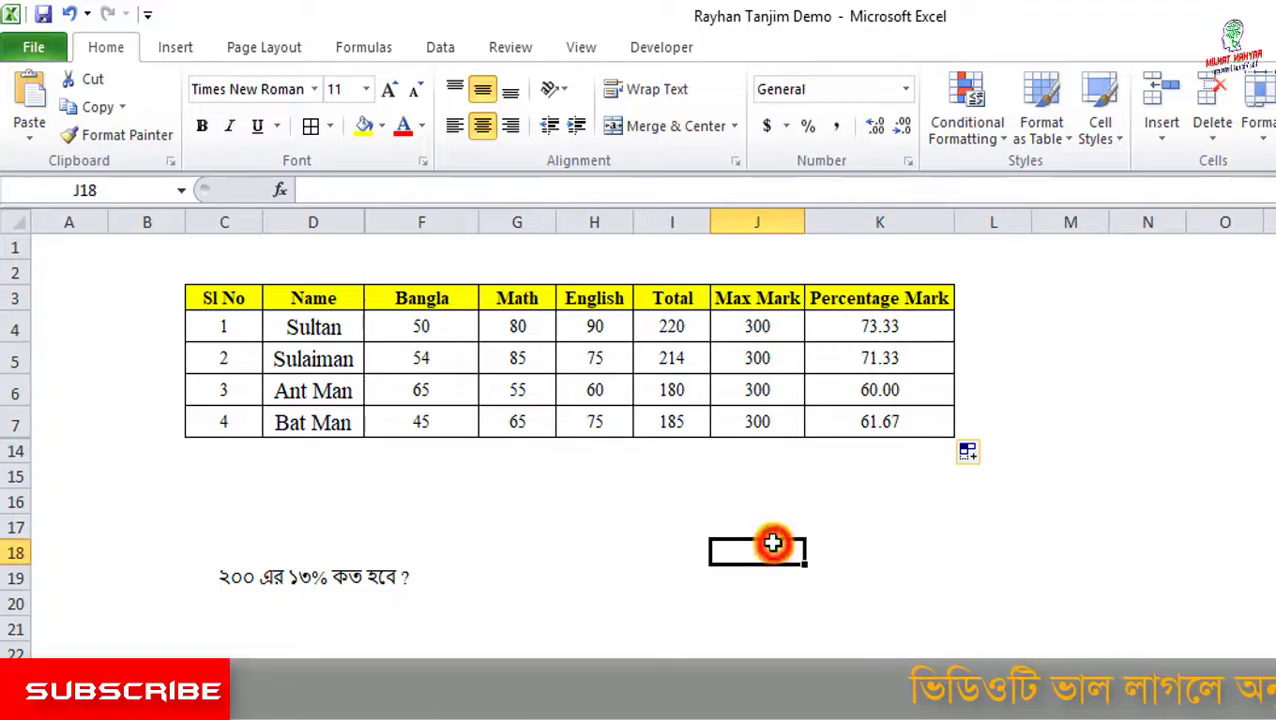
{"action": "type", "text": "15"}
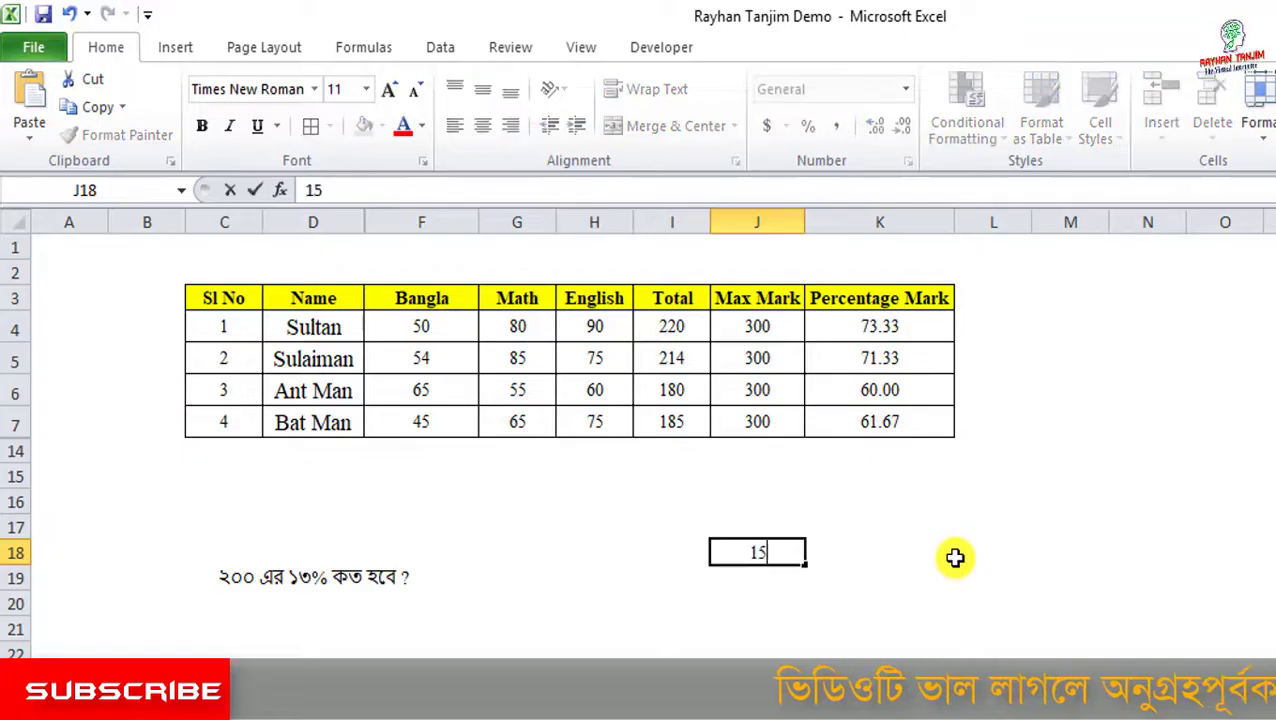
{"action": "type", "text": "0000"}
{"action": "left_click", "coordinate": [891, 569]}
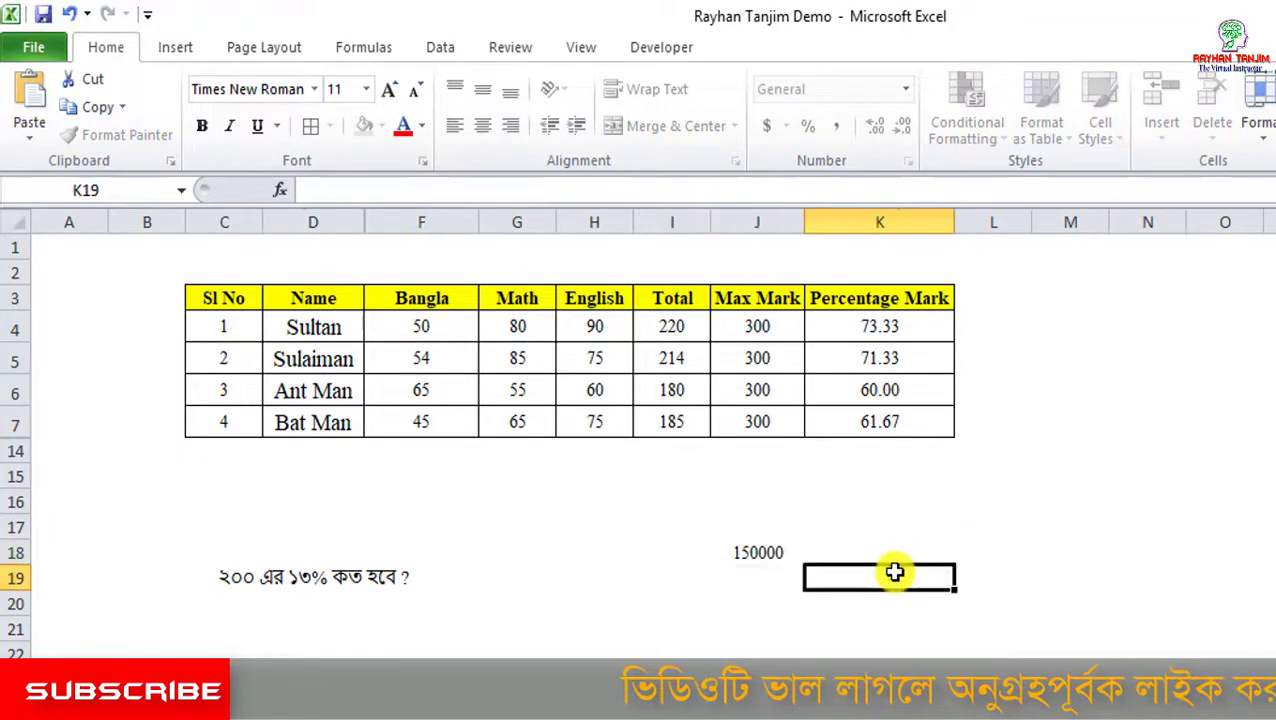
{"action": "left_click", "coordinate": [819, 551]}
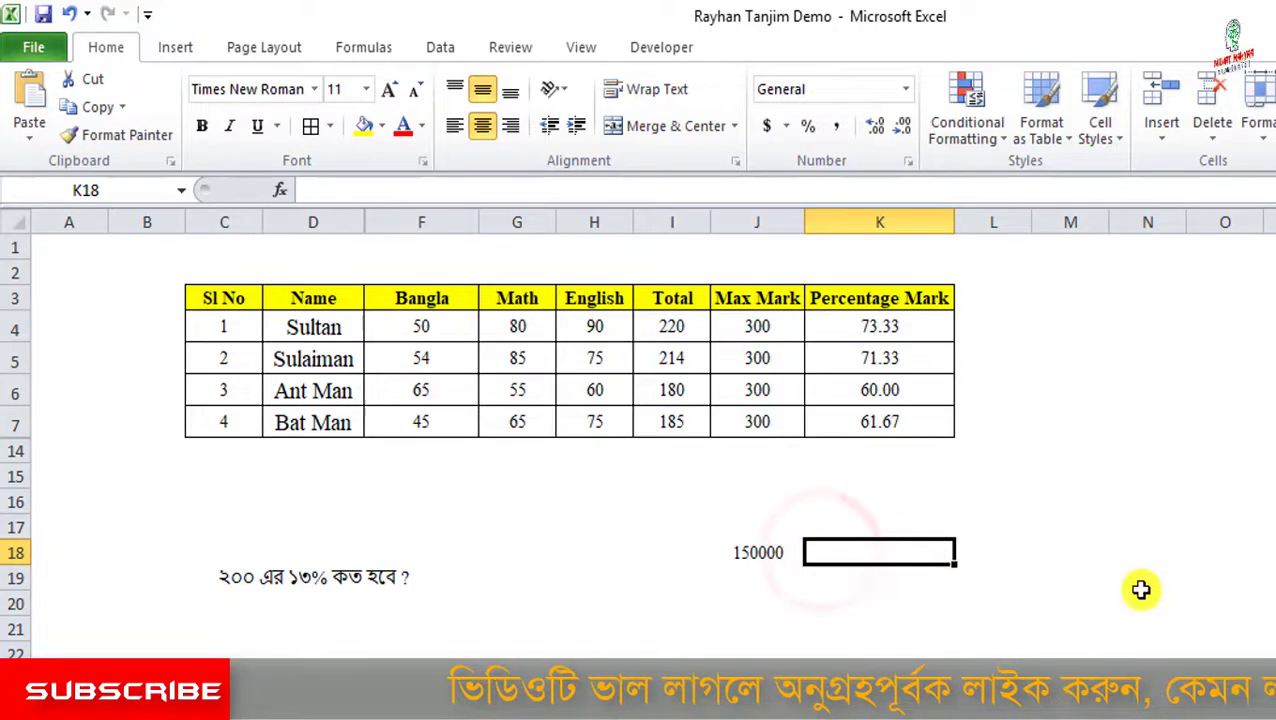
{"action": "type", "text": "2"}
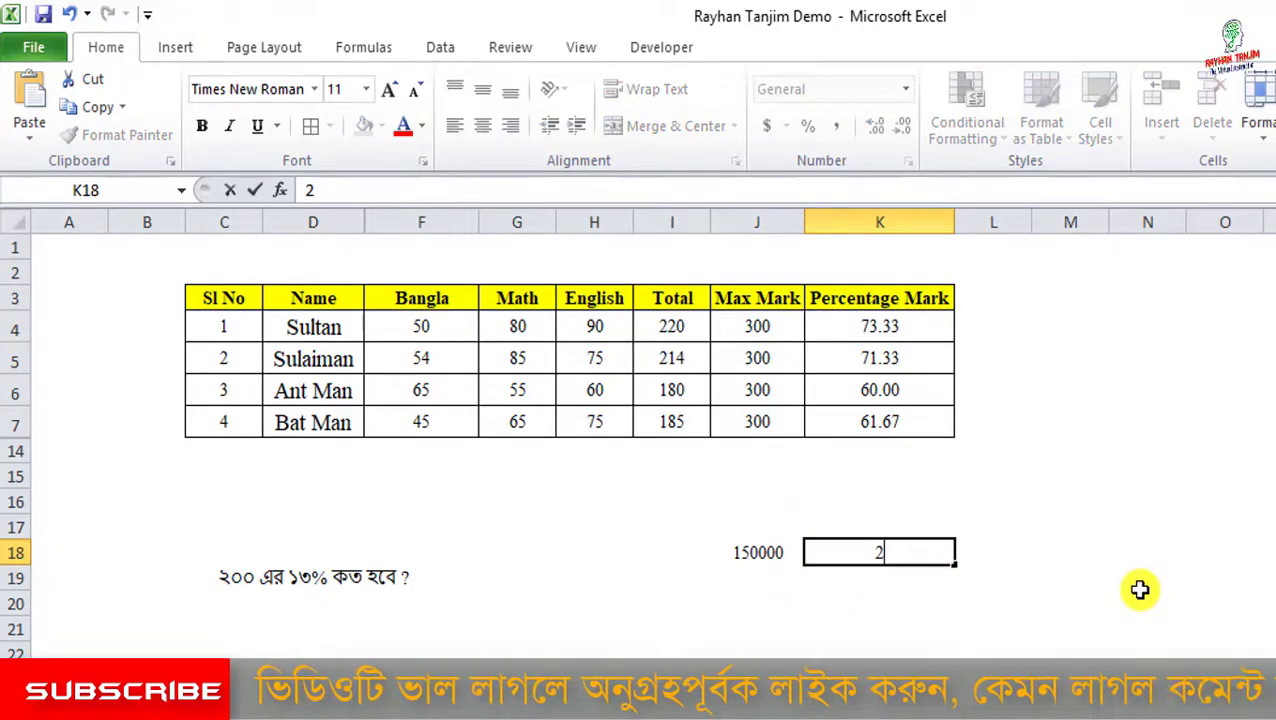
{"action": "left_click", "coordinate": [1076, 552]}
{"action": "left_click", "coordinate": [1150, 601]}
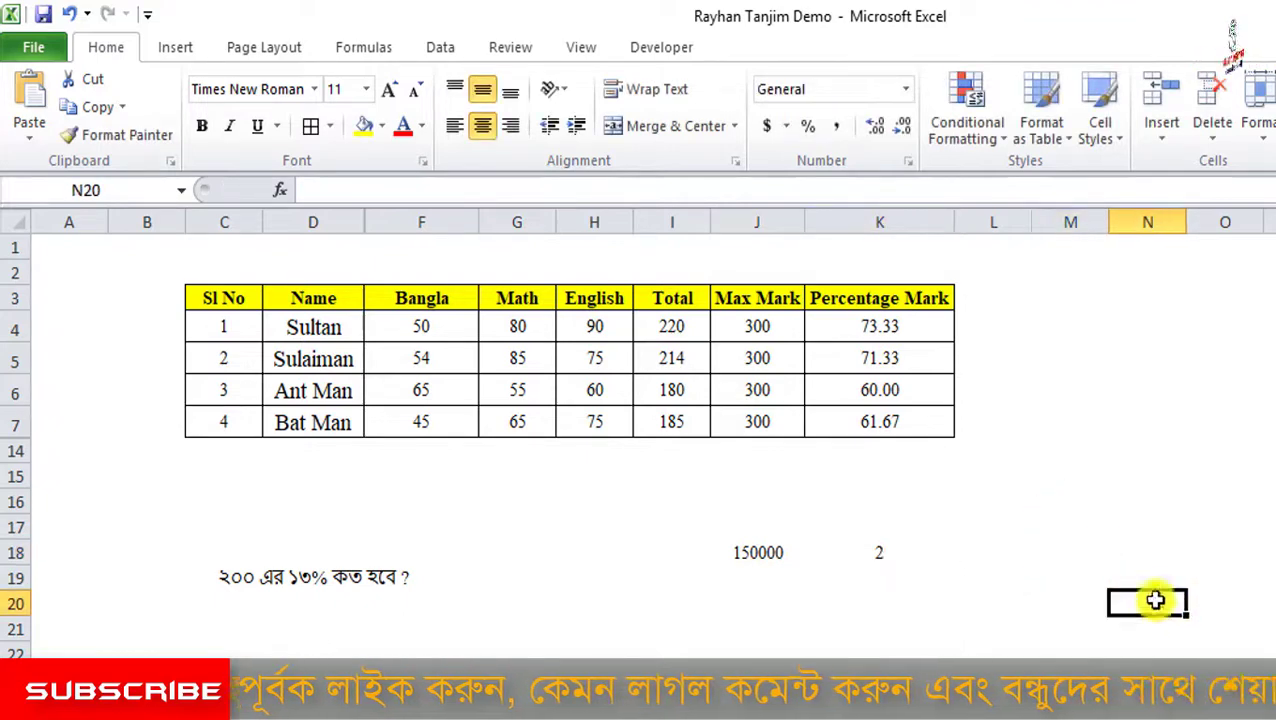
Step: Enter =J18*K18/100 in L18 to get 3000, 2% of 150000
{"action": "double_click", "coordinate": [988, 552]}
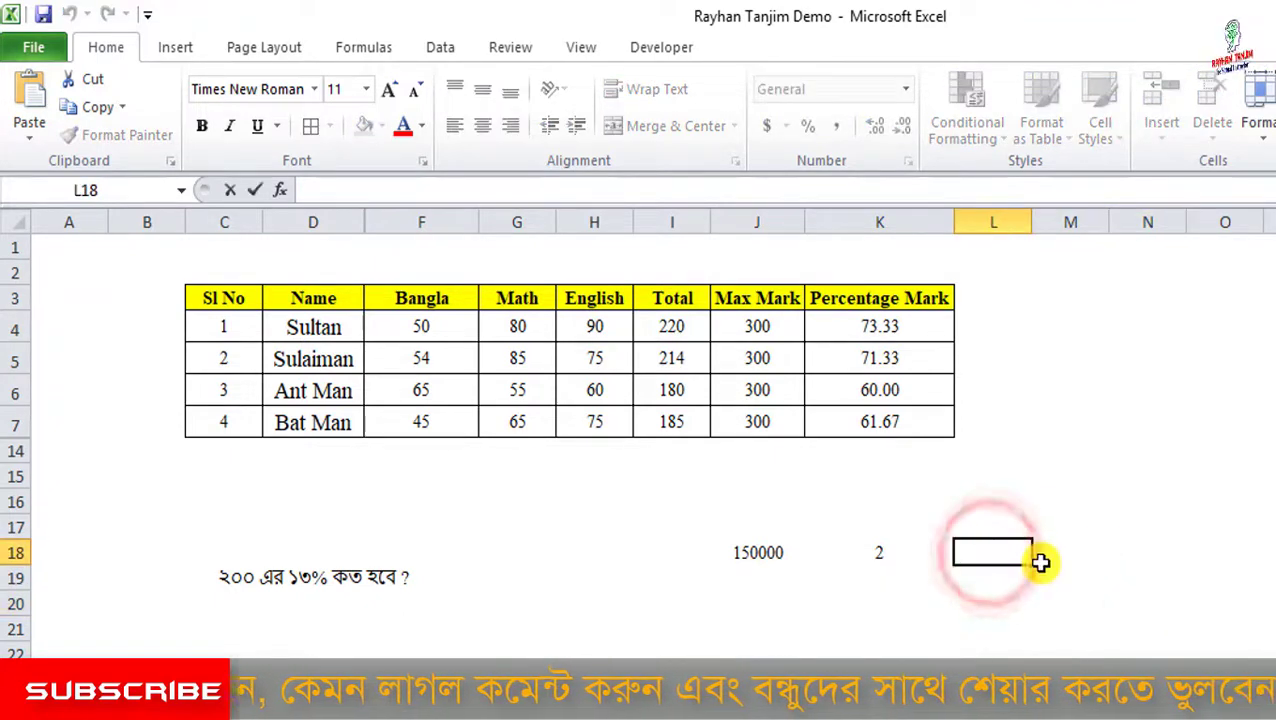
{"action": "type", "text": "="}
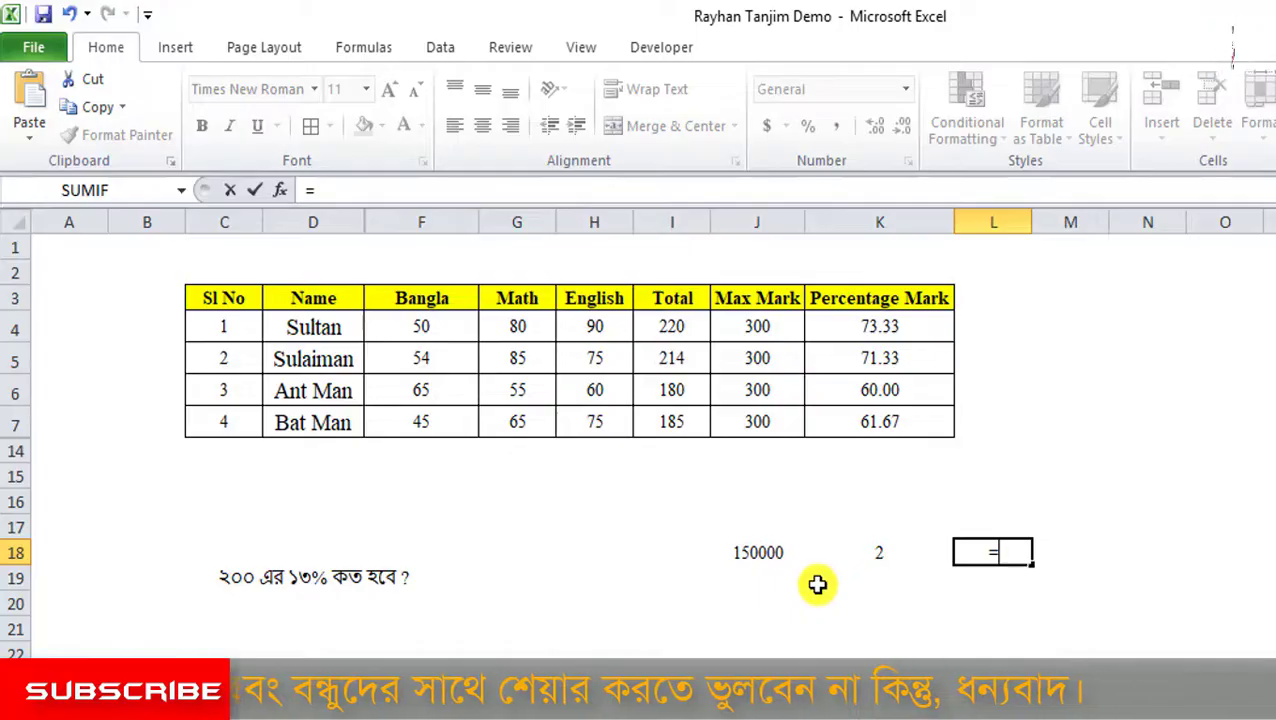
{"action": "left_click", "coordinate": [756, 551]}
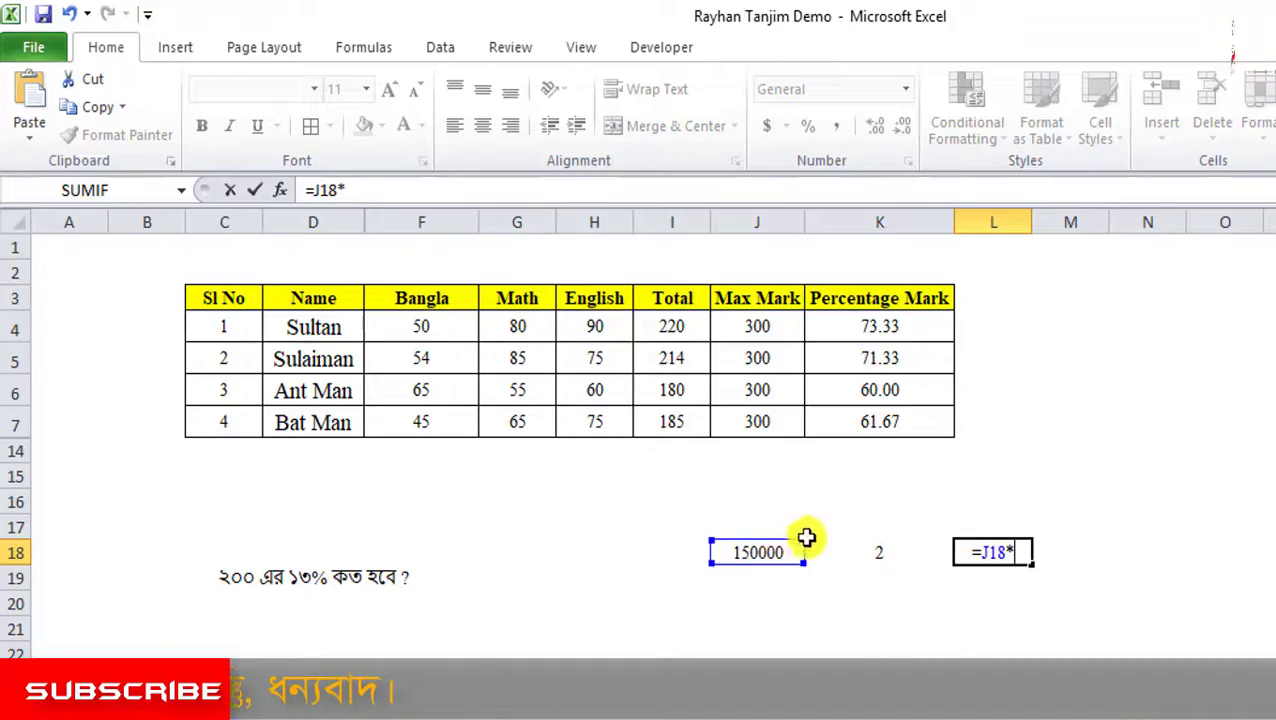
{"action": "left_click", "coordinate": [875, 553]}
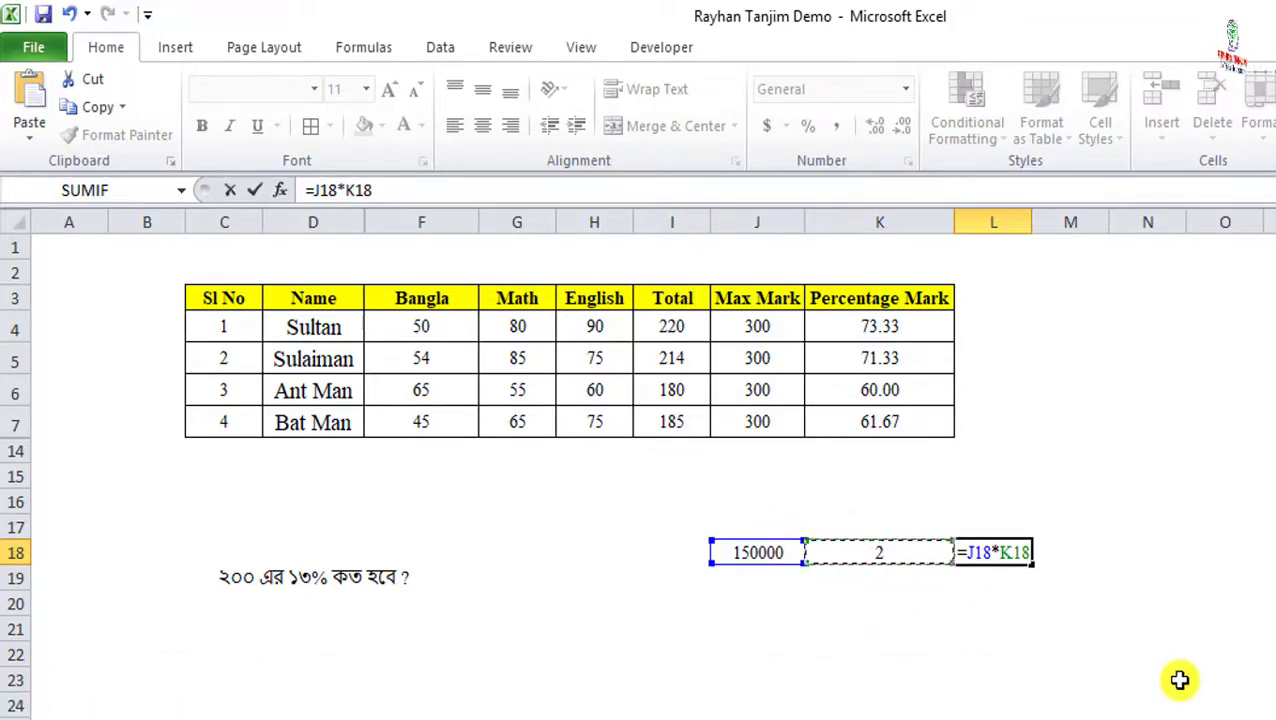
{"action": "type", "text": "/100"}
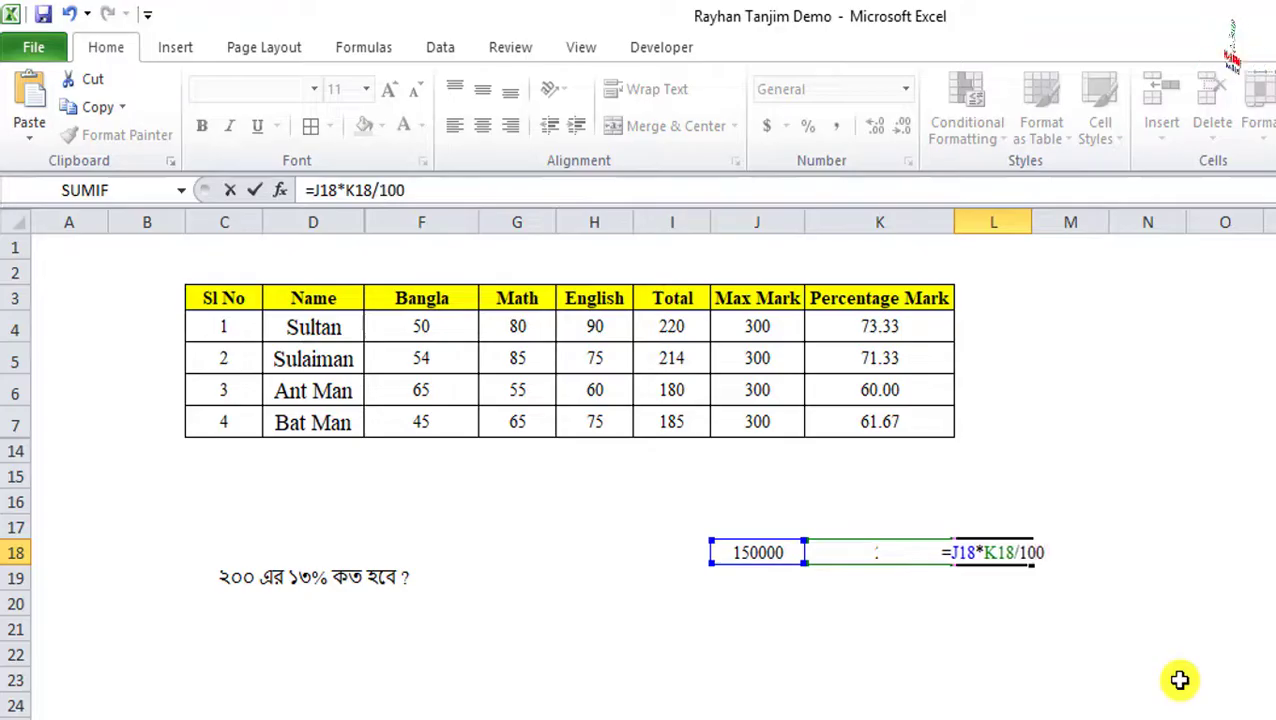
{"action": "key", "text": "Return"}
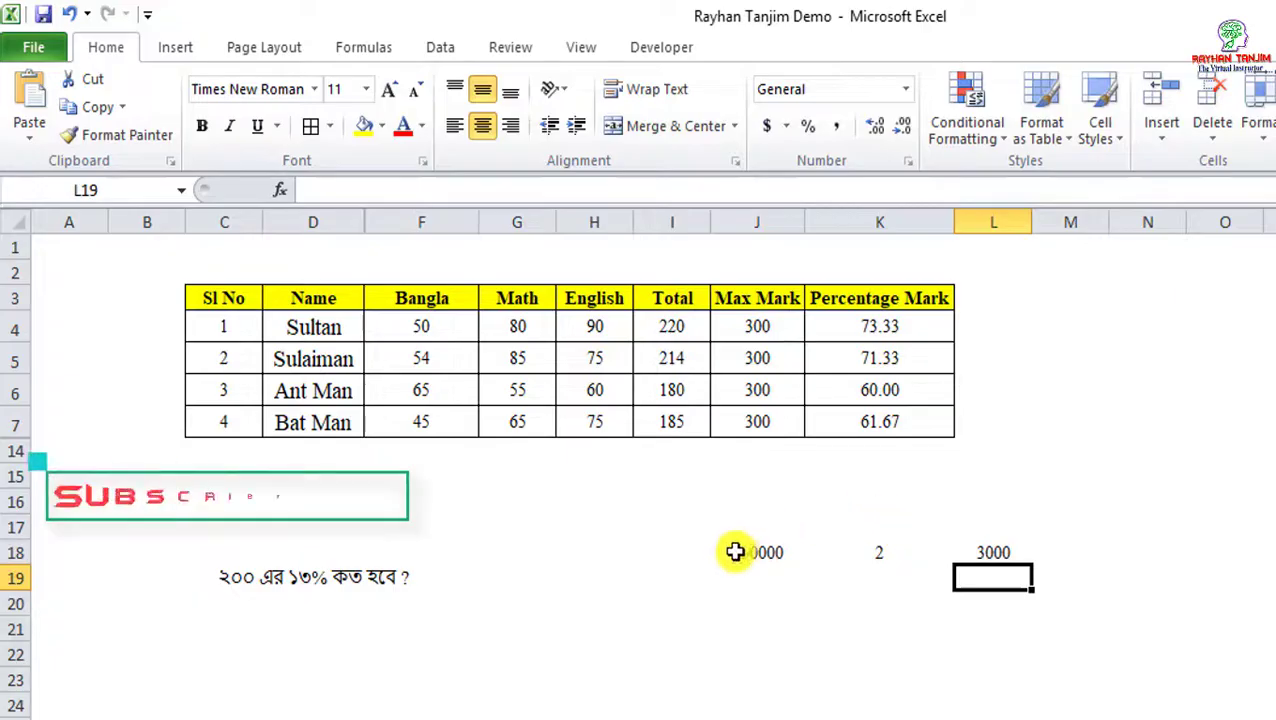
Step: Change the base number in J18 to 200 and enter a new percentage in K18
{"action": "left_click", "coordinate": [735, 552]}
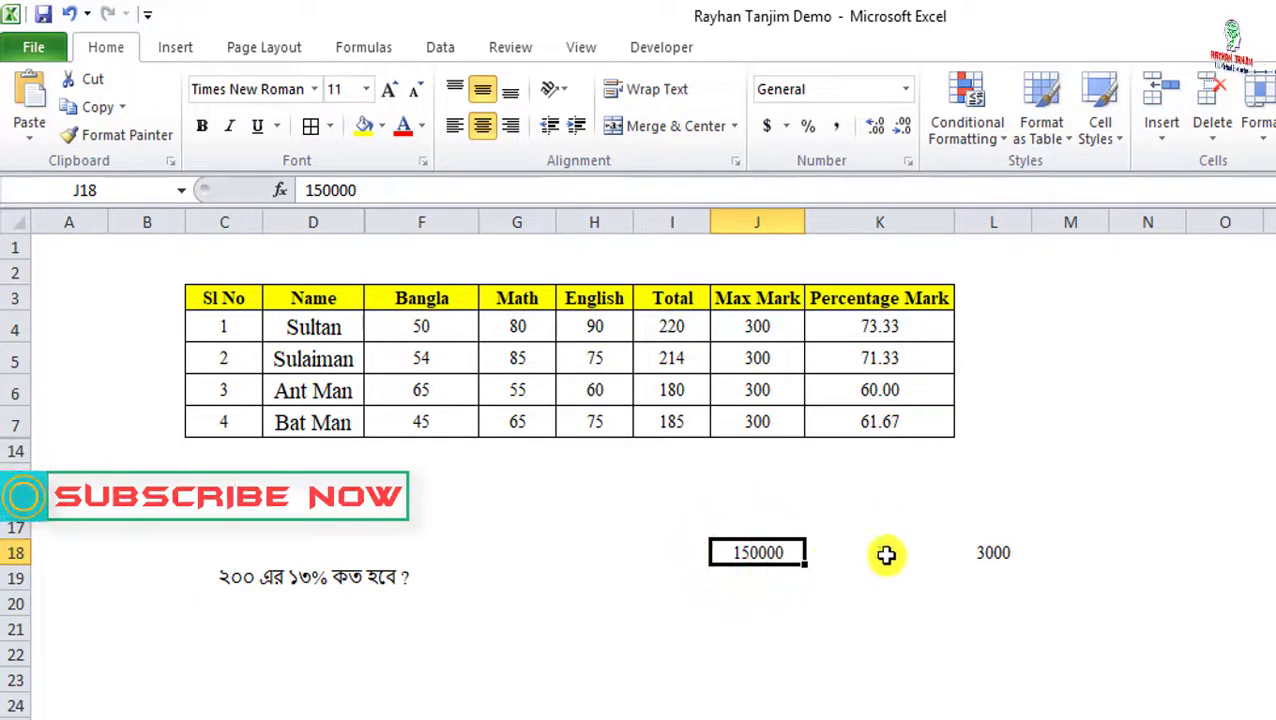
{"action": "left_click", "coordinate": [884, 552]}
{"action": "left_click", "coordinate": [985, 552]}
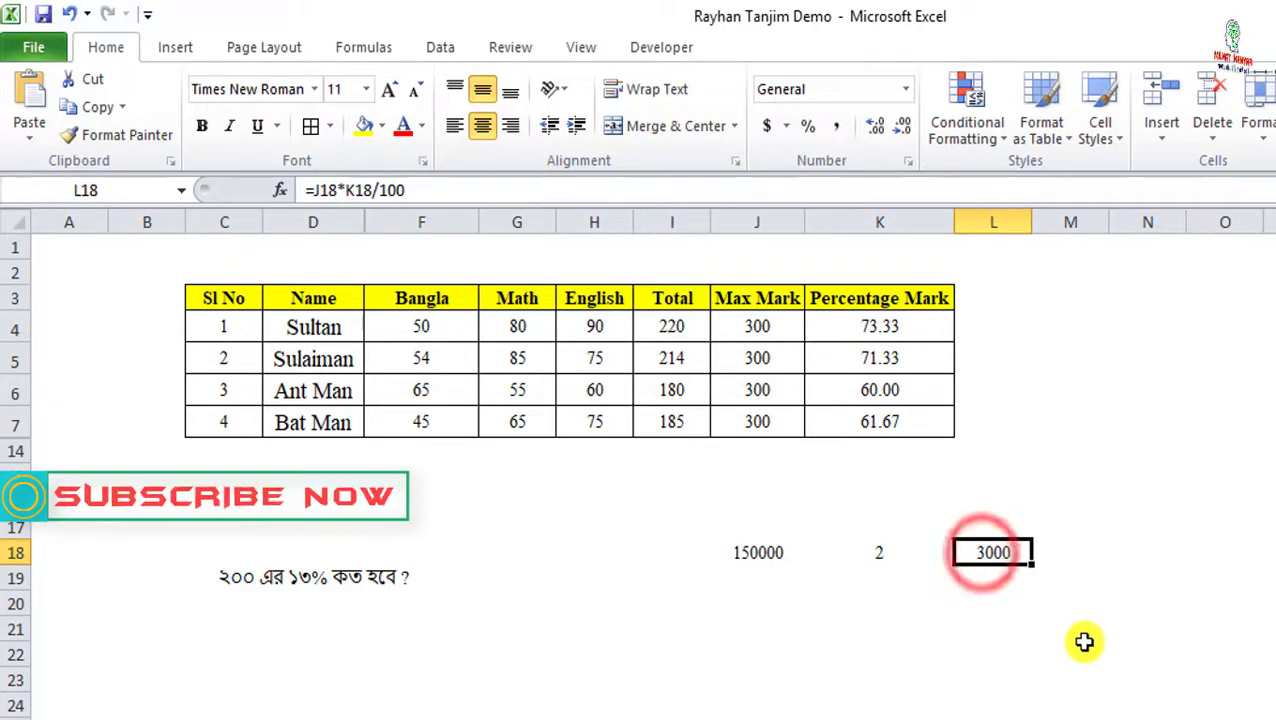
{"action": "left_click", "coordinate": [767, 555]}
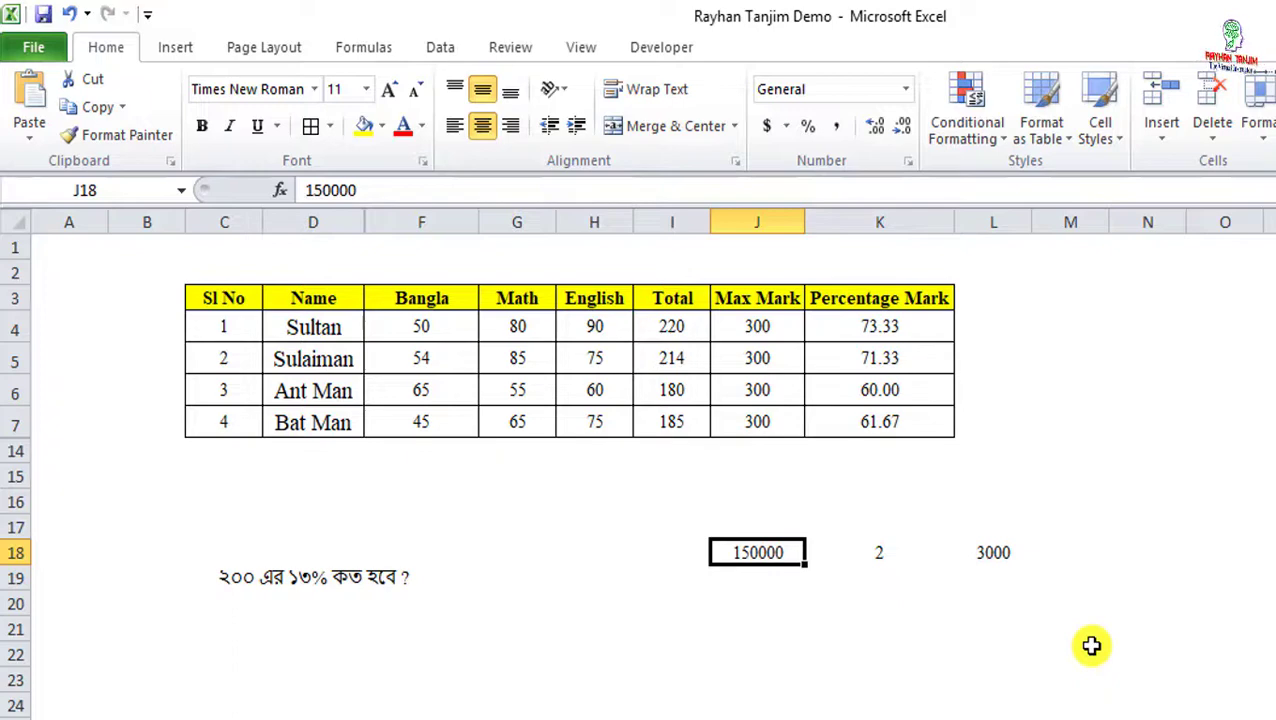
{"action": "type", "text": "200"}
{"action": "key", "text": "Tab"}
{"action": "type", "text": "2"}
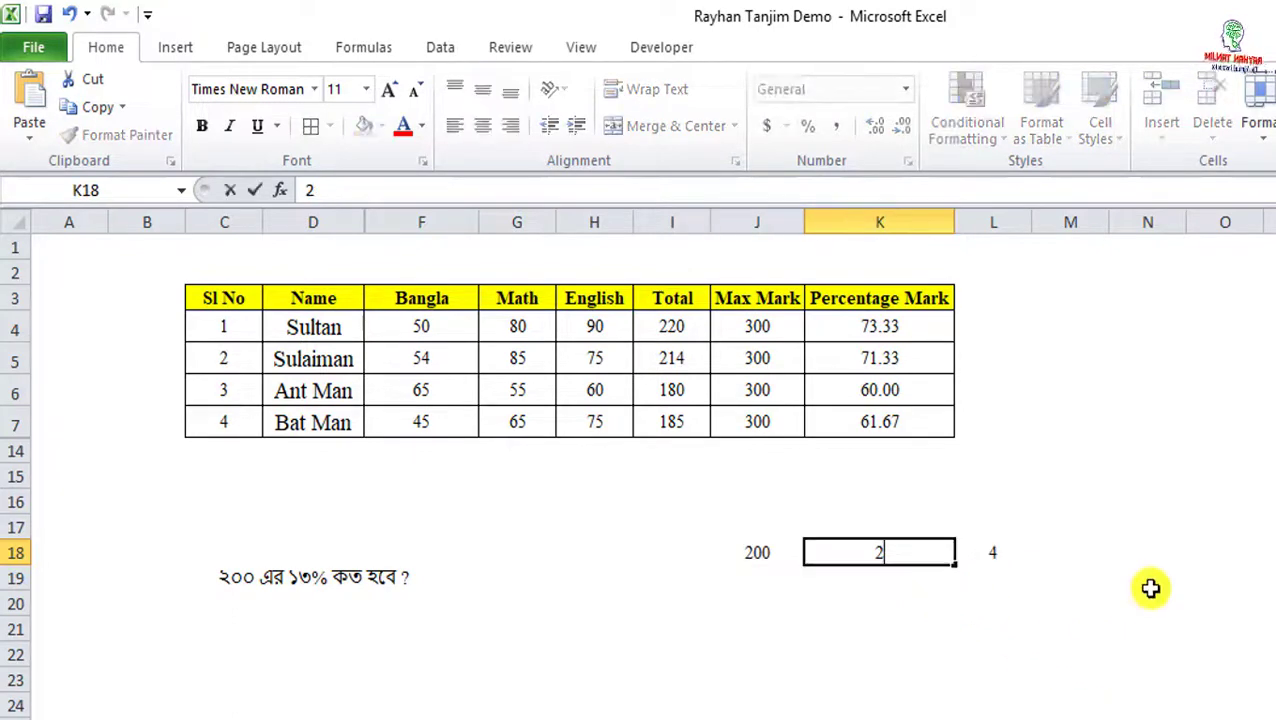
{"action": "left_click", "coordinate": [1151, 588]}
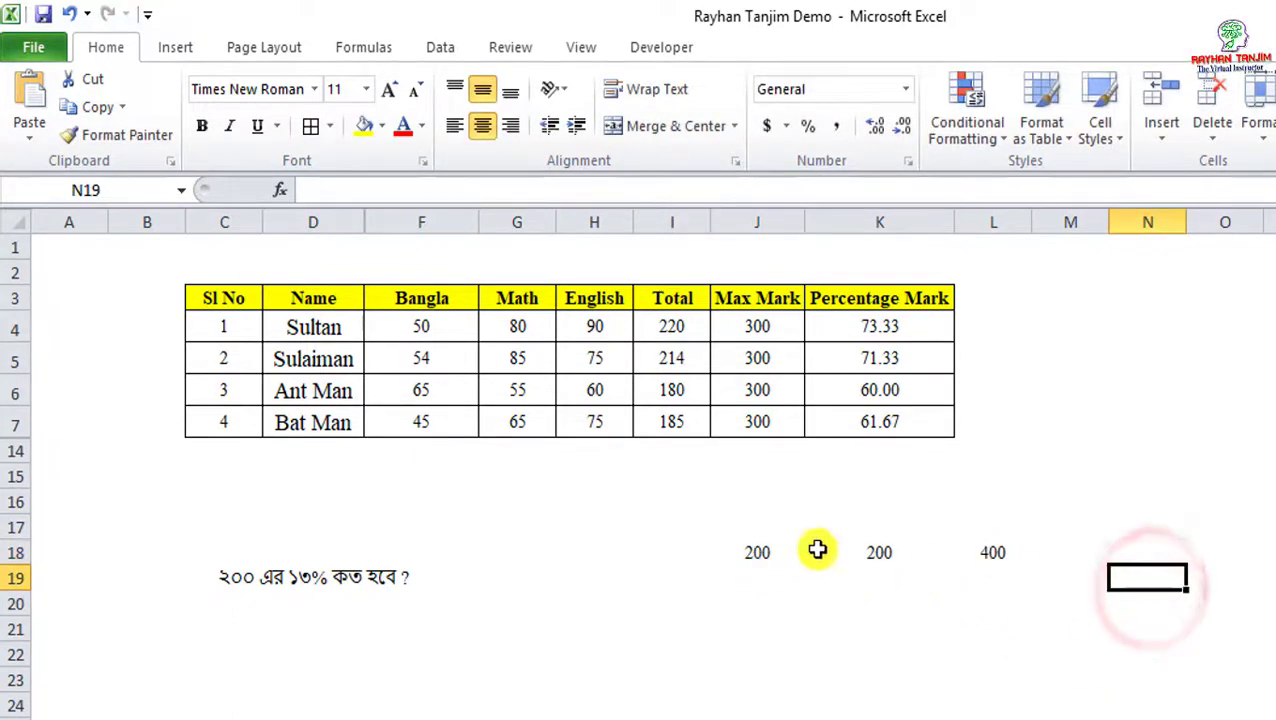
Step: Correct K18 to 20 so L18 recalculates to 40
{"action": "left_click", "coordinate": [866, 552]}
{"action": "double_click", "coordinate": [878, 553]}
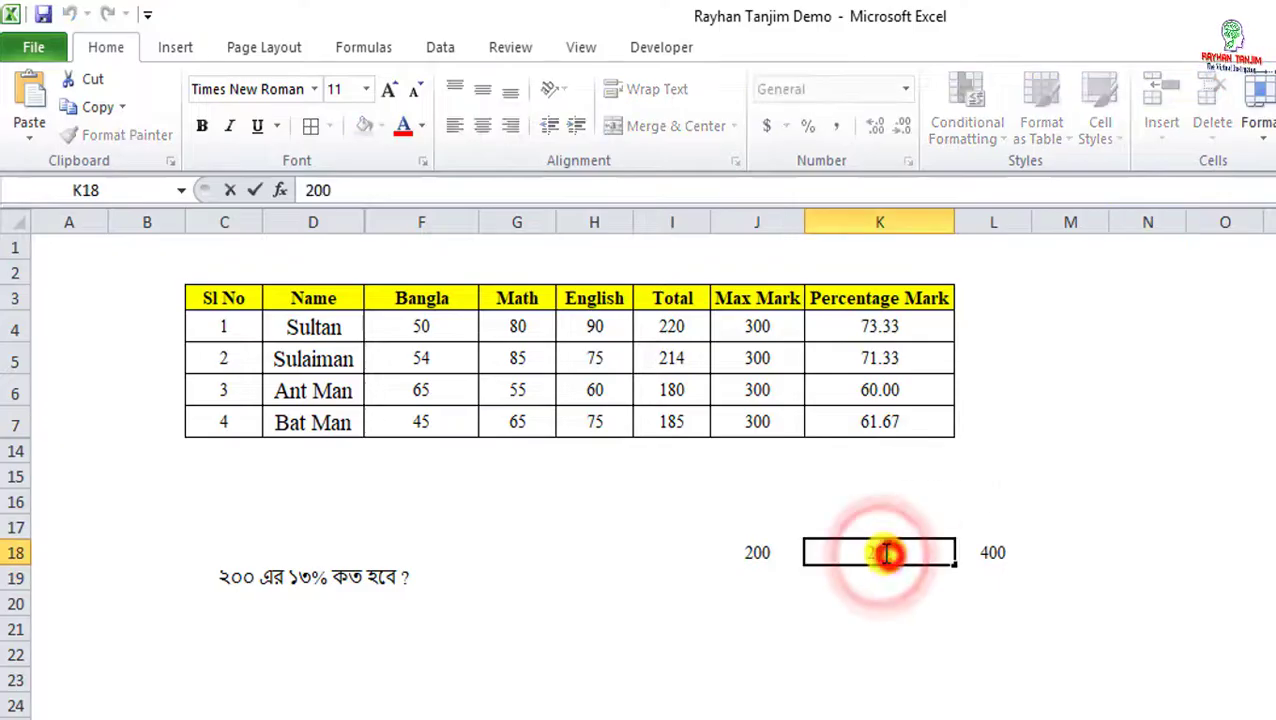
{"action": "key", "text": "BackSpace"}
{"action": "left_click", "coordinate": [1203, 629]}
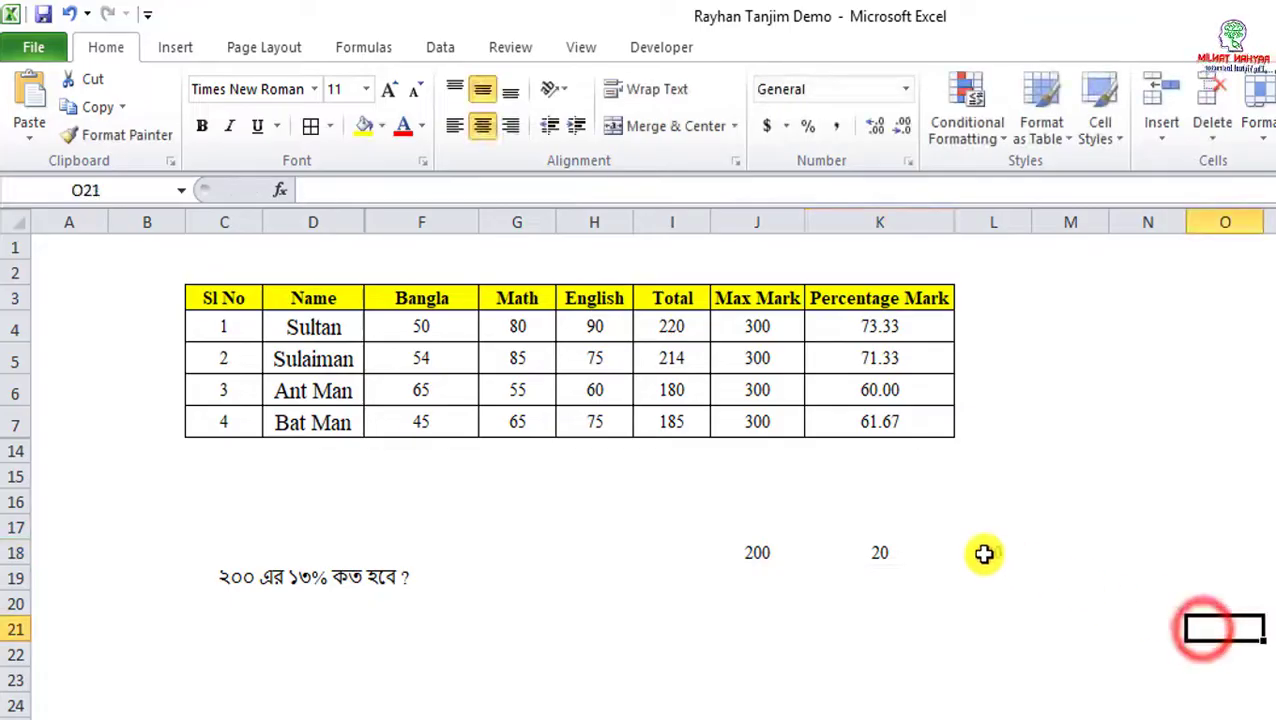
{"action": "left_click", "coordinate": [990, 553]}
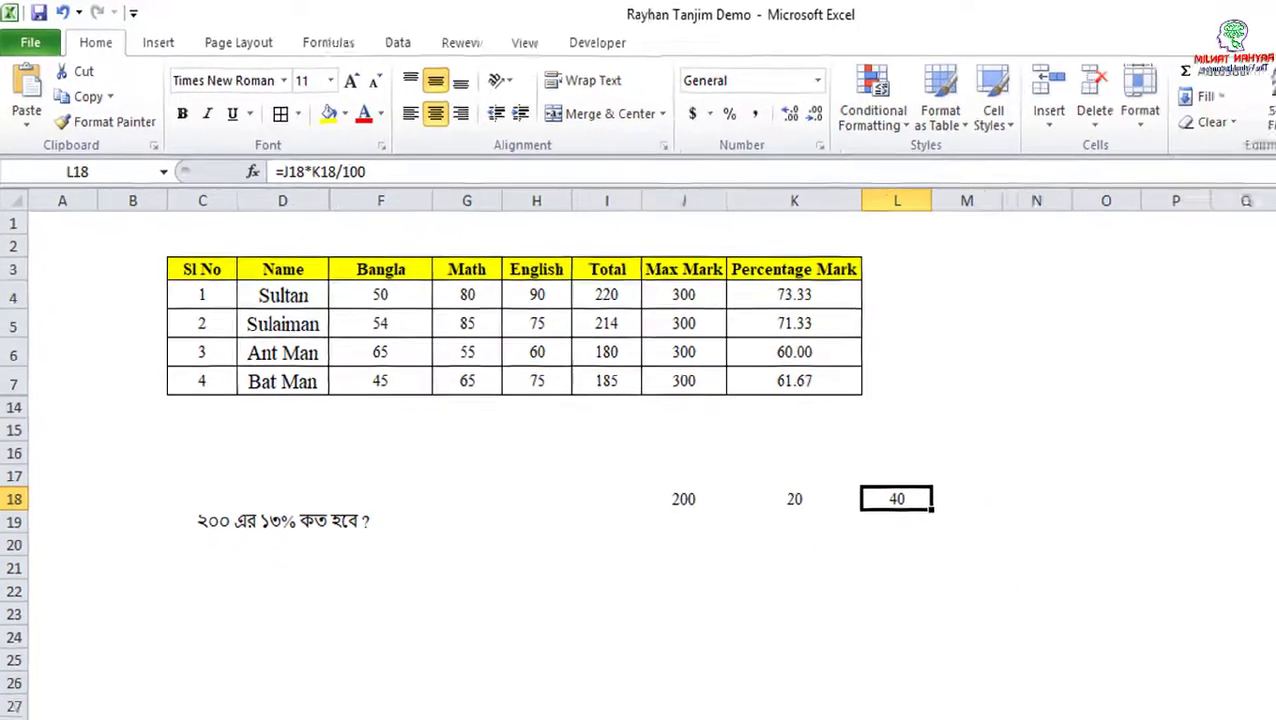
Step: Switch to the subscribe workbook with the PERCENTAGE IN EXCEL banner
{"action": "left_click", "coordinate": [698, 677]}
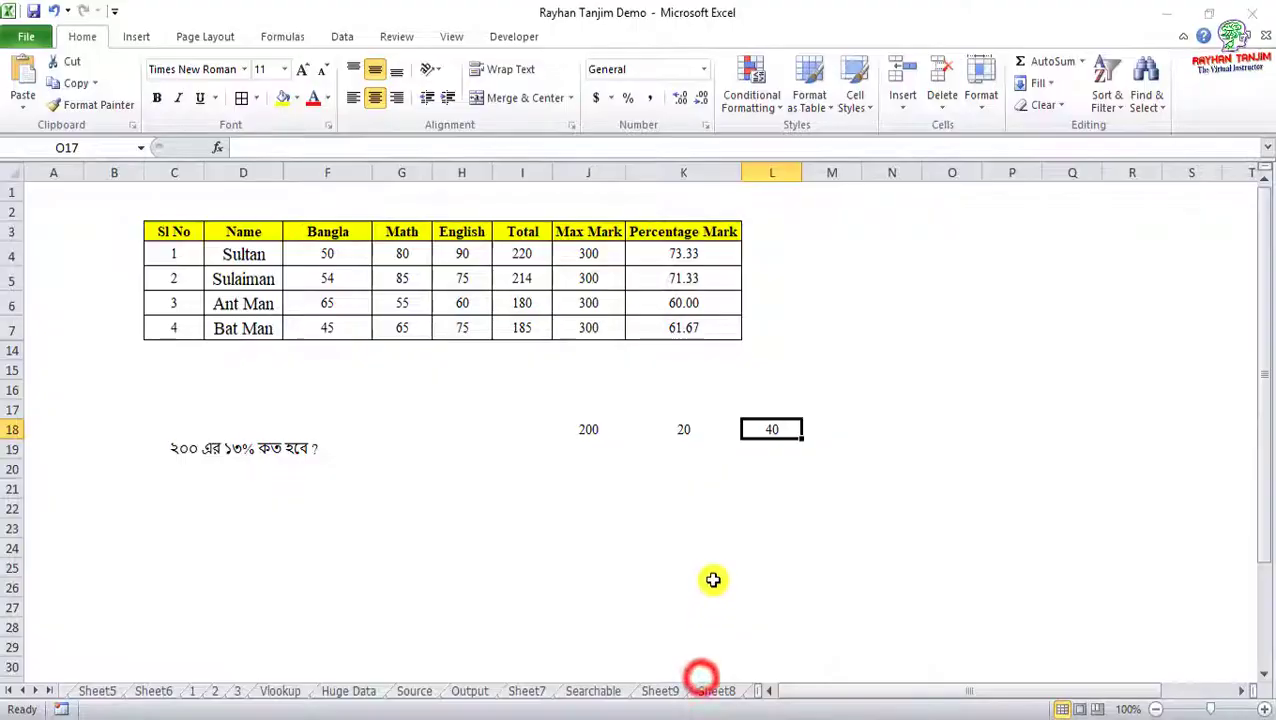